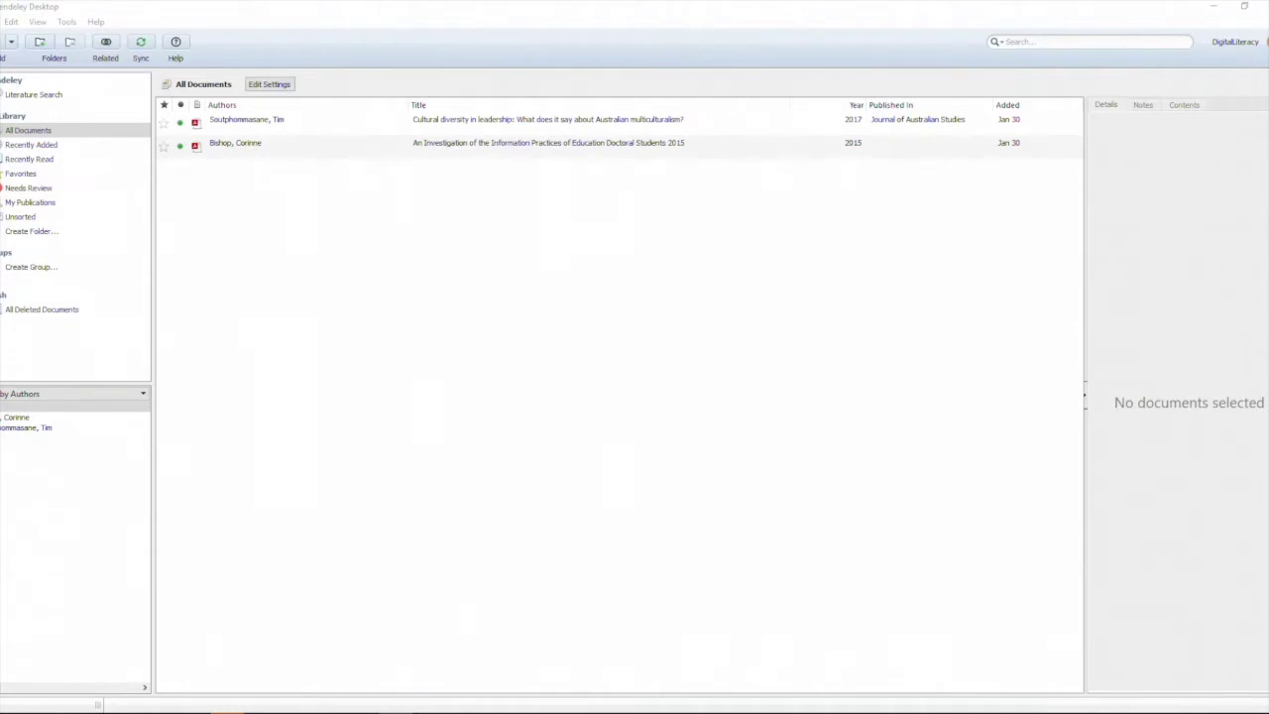
Add the PDF file "Changing our aim" to the library, decline reviewing the folder's other PDFs, and show the new entry's details.
left_click(11, 41)
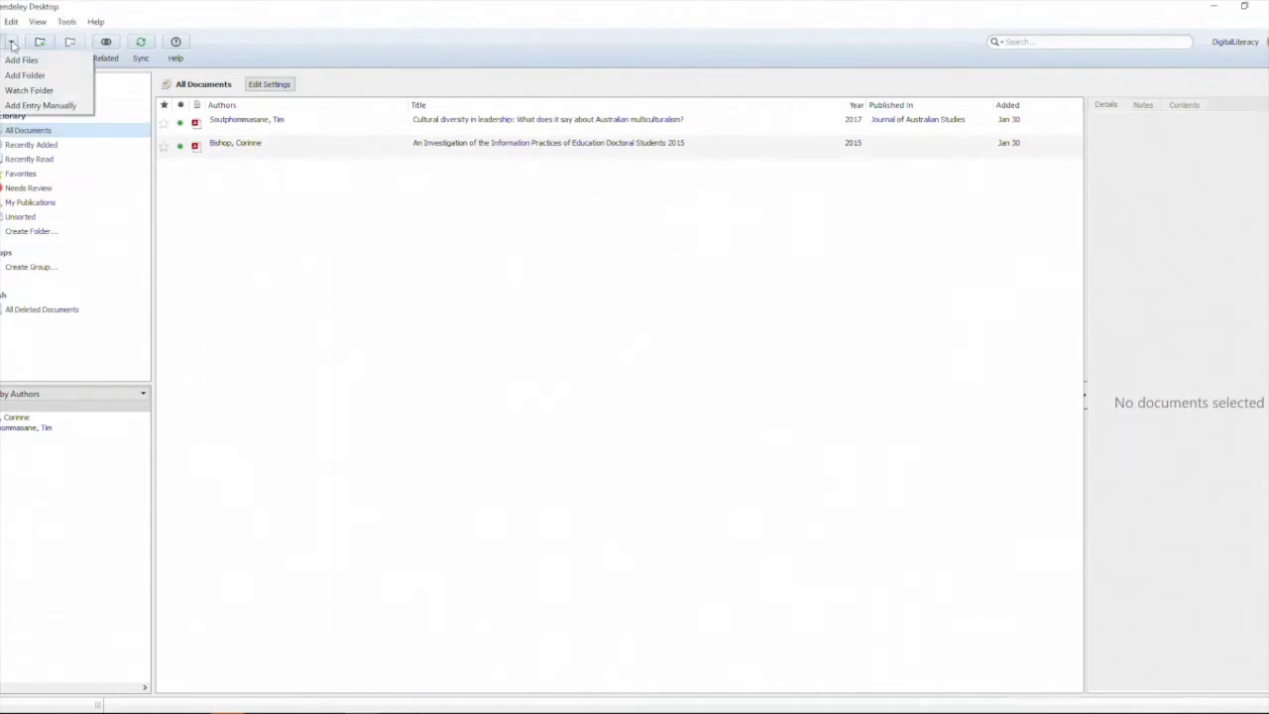
left_click(15, 60)
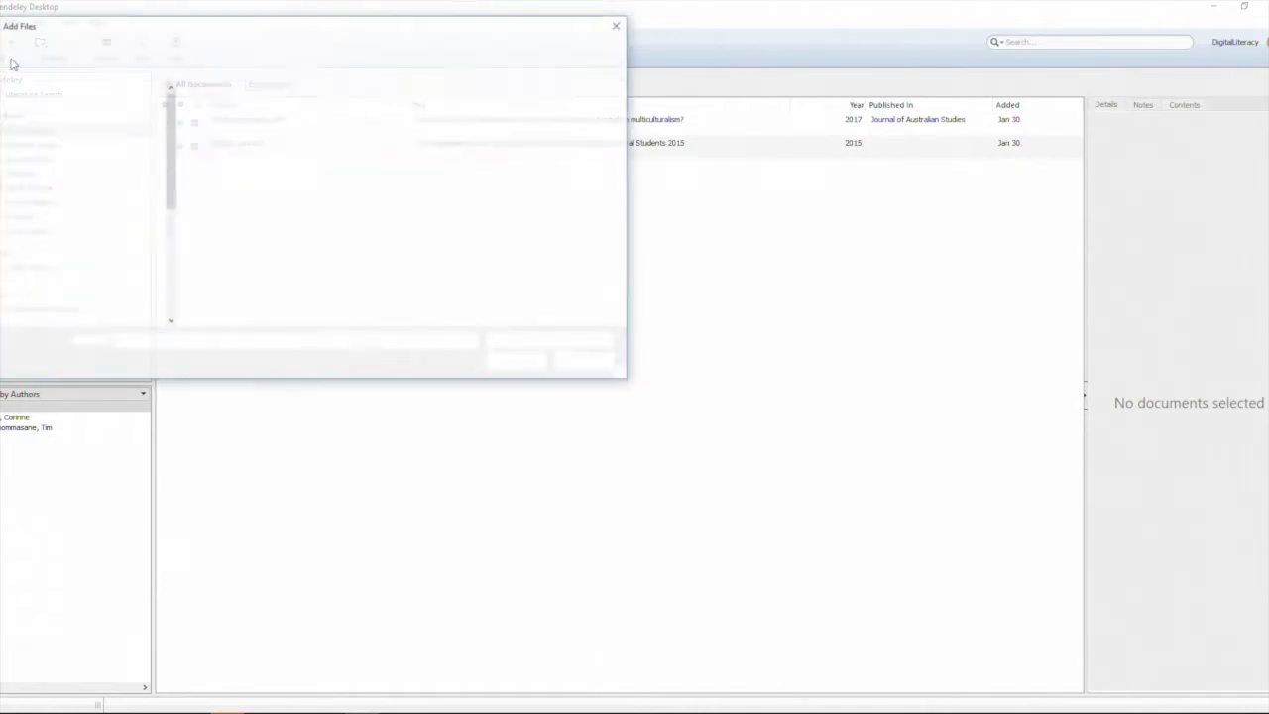
left_click(205, 111)
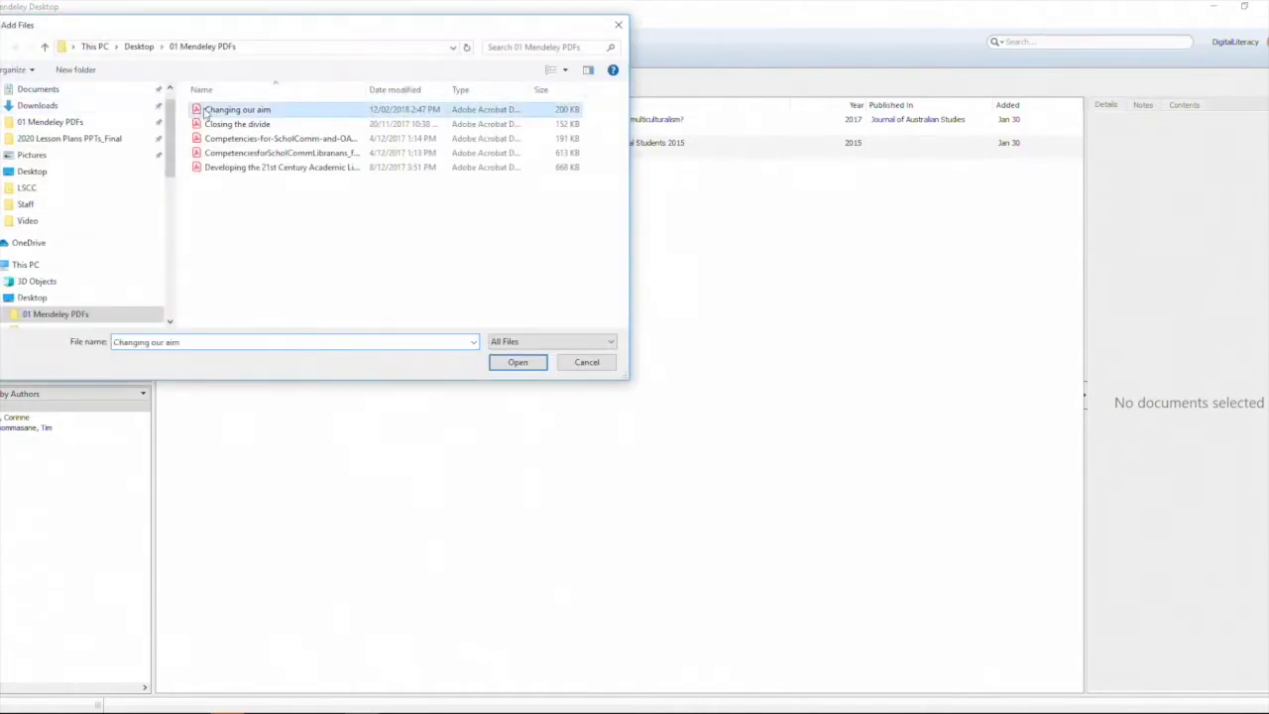
left_click(506, 363)
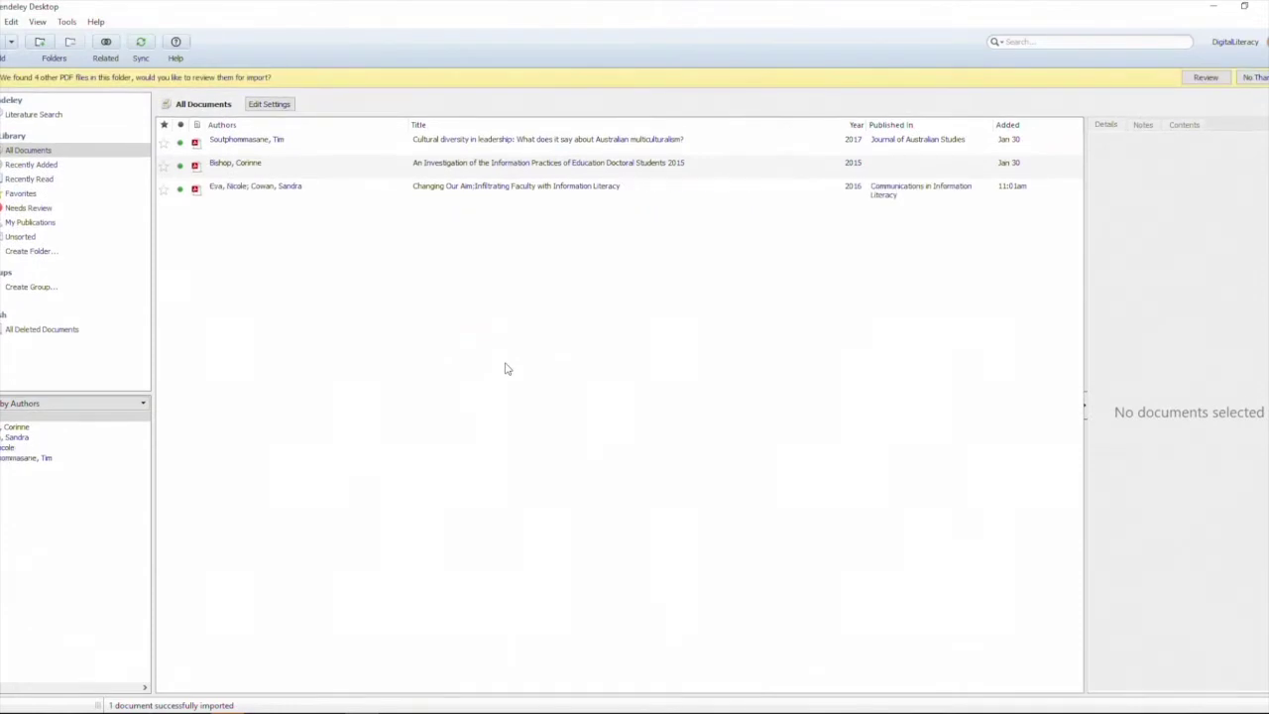
left_click(1249, 77)
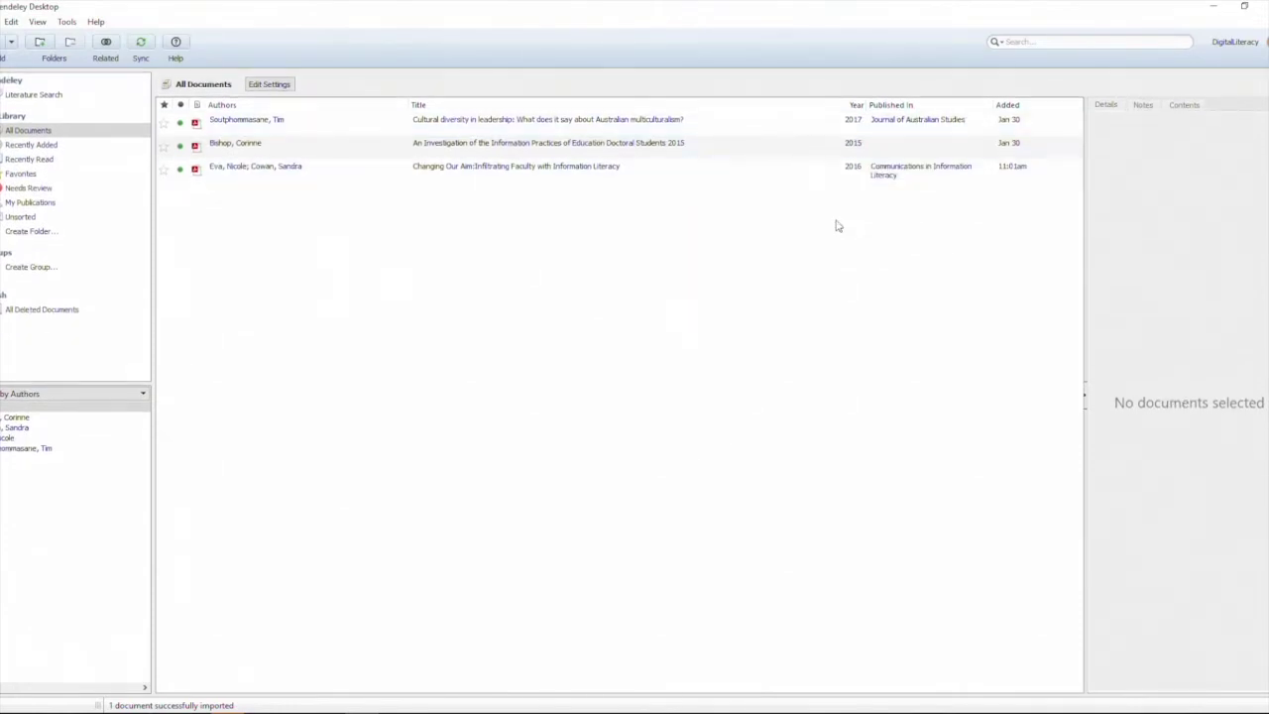
left_click(577, 170)
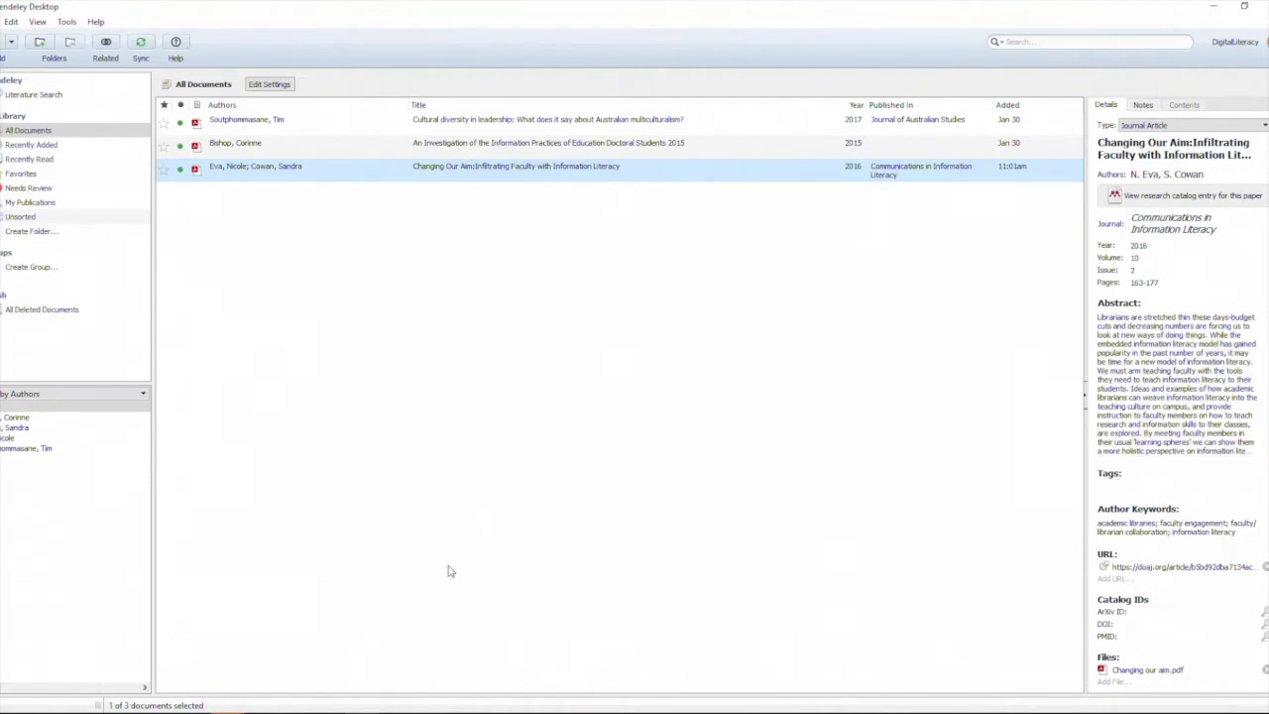
Switch to Chrome, import the downloaded Ningaloo2.pdf from its ScienceDirect window into the Mendeley library, and check the new entry's details.
left_click(262, 709)
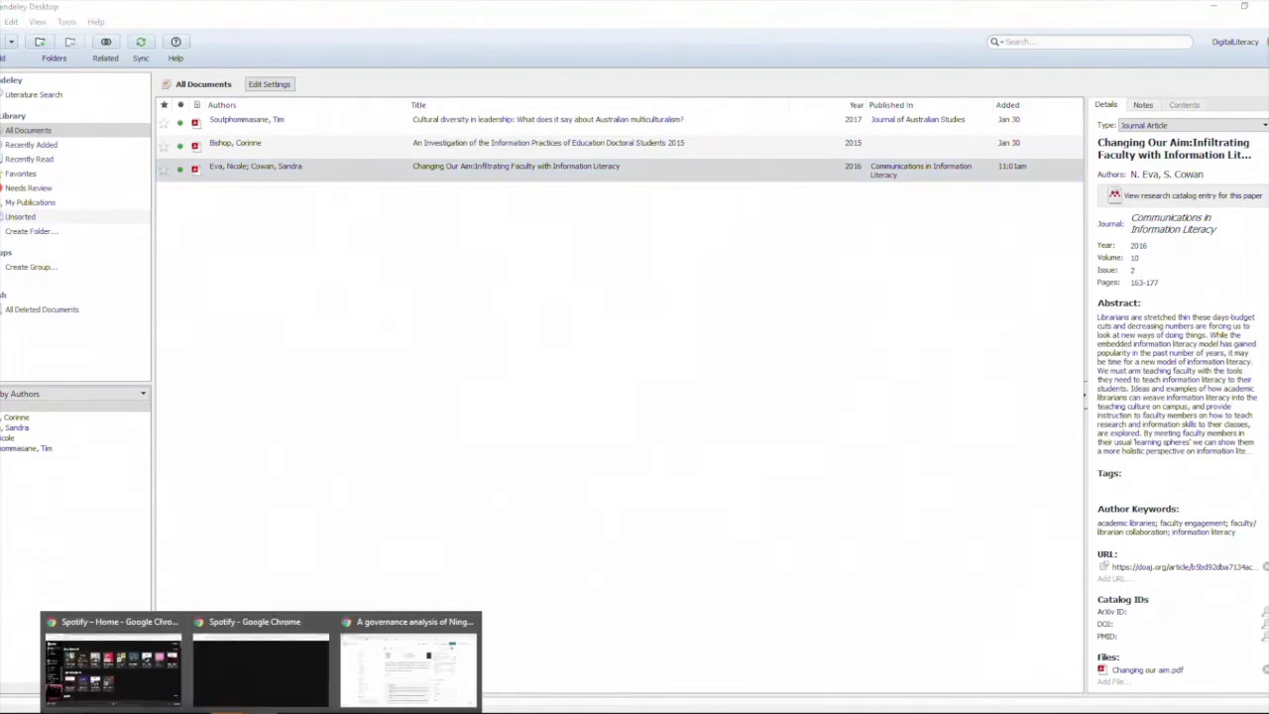
left_click(369, 680)
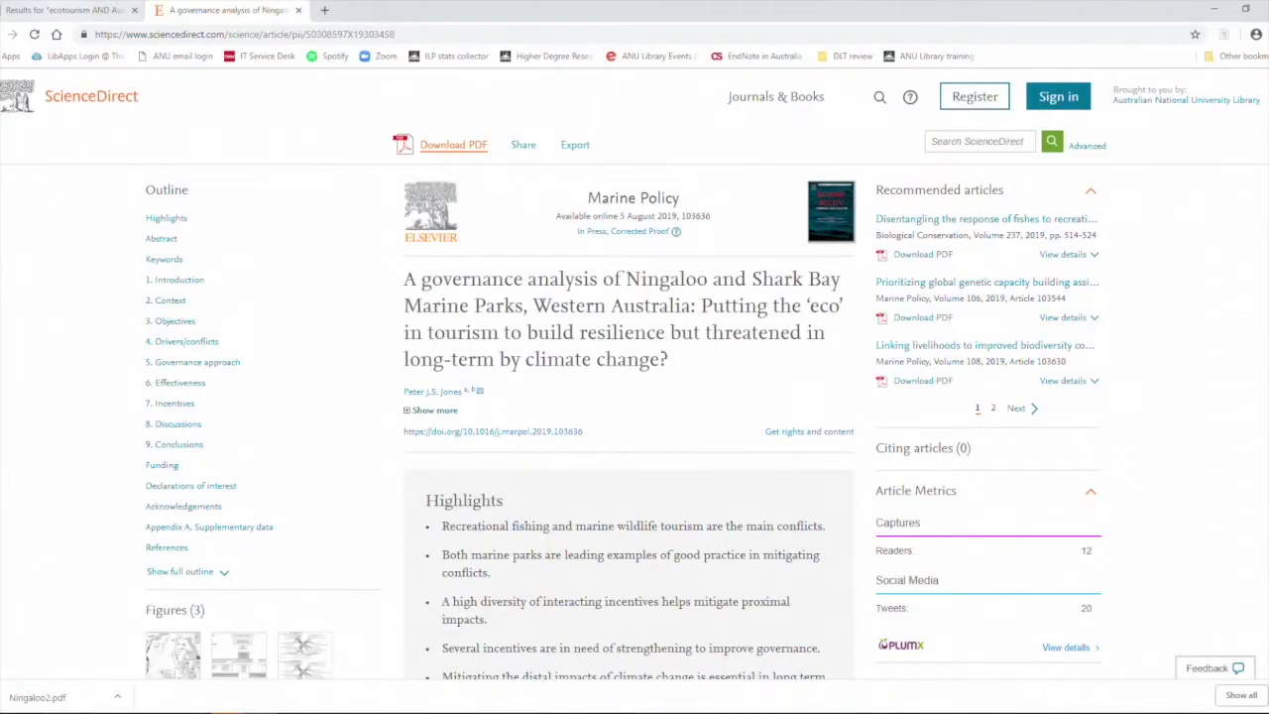
left_click(61, 11)
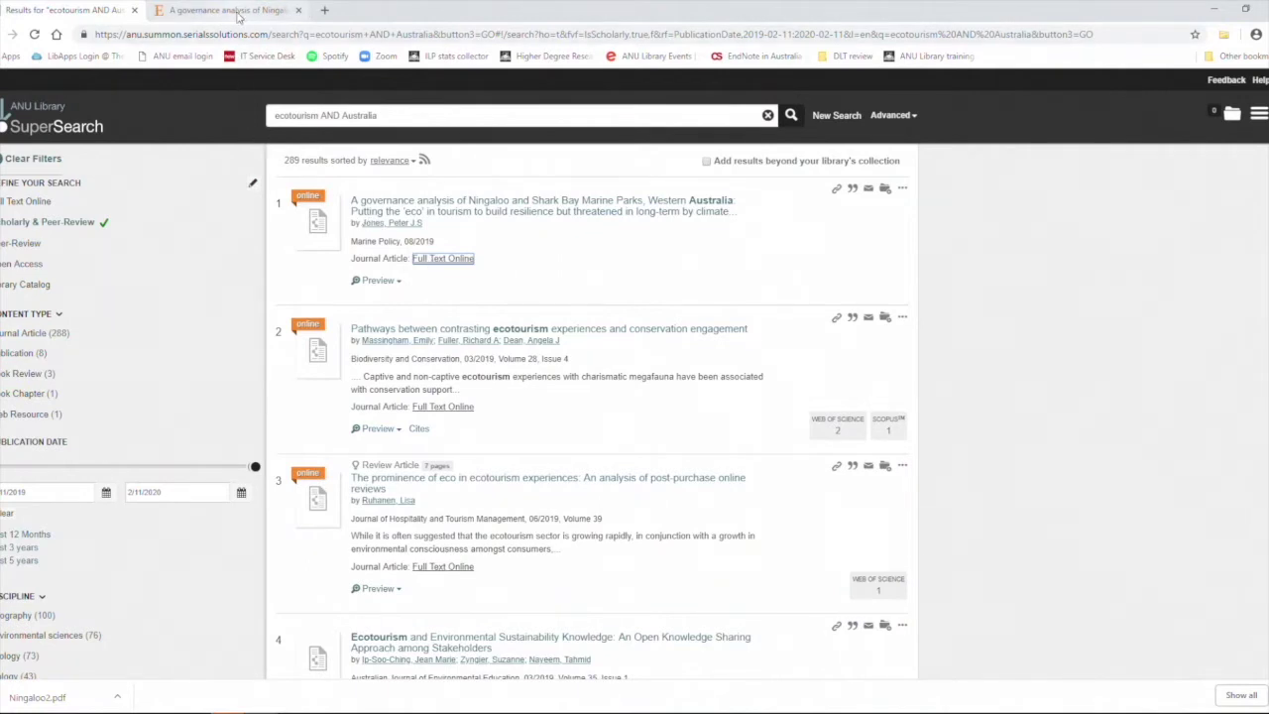
left_click(238, 12)
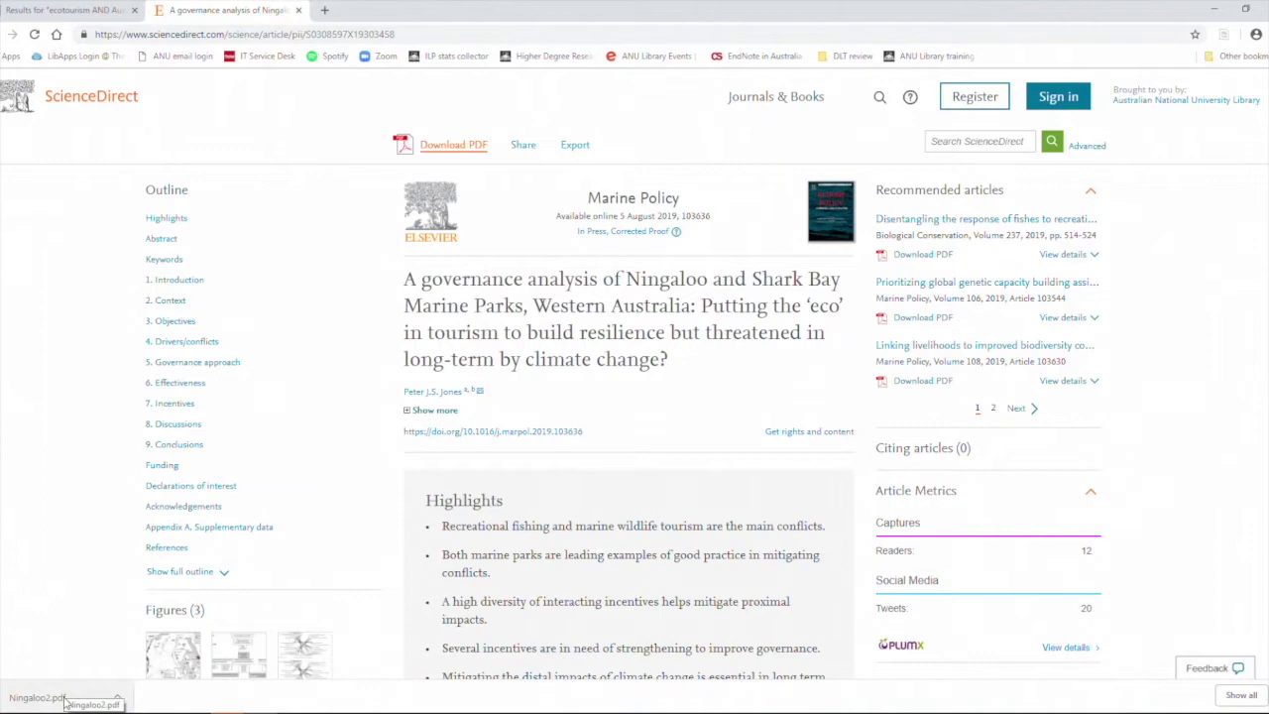
left_click(1245, 9)
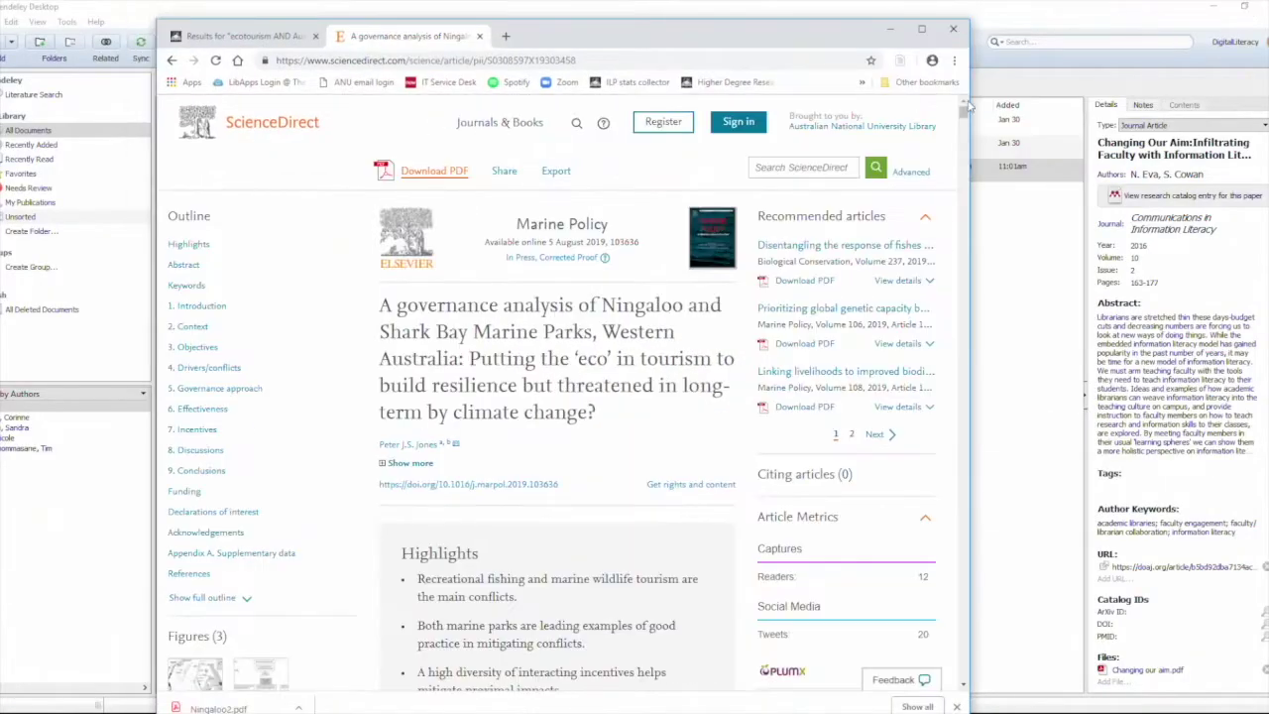
left_click_drag(287, 706, 1042, 245)
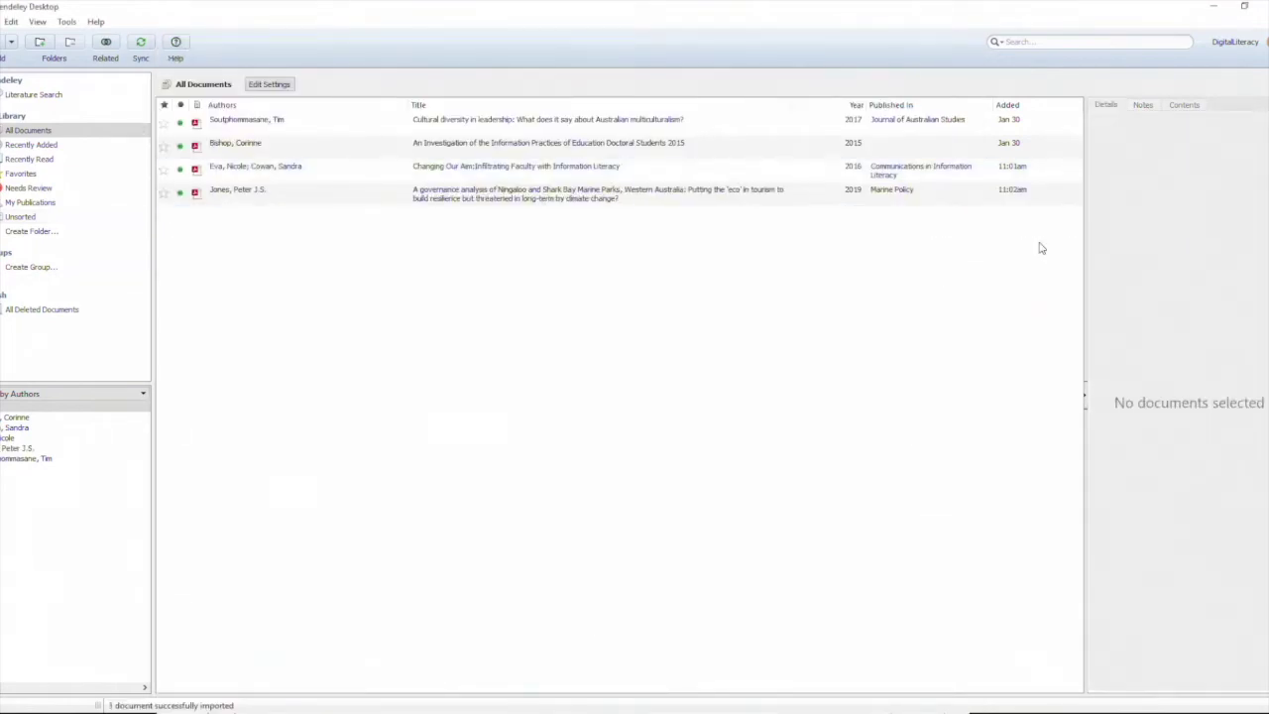
left_click(612, 198)
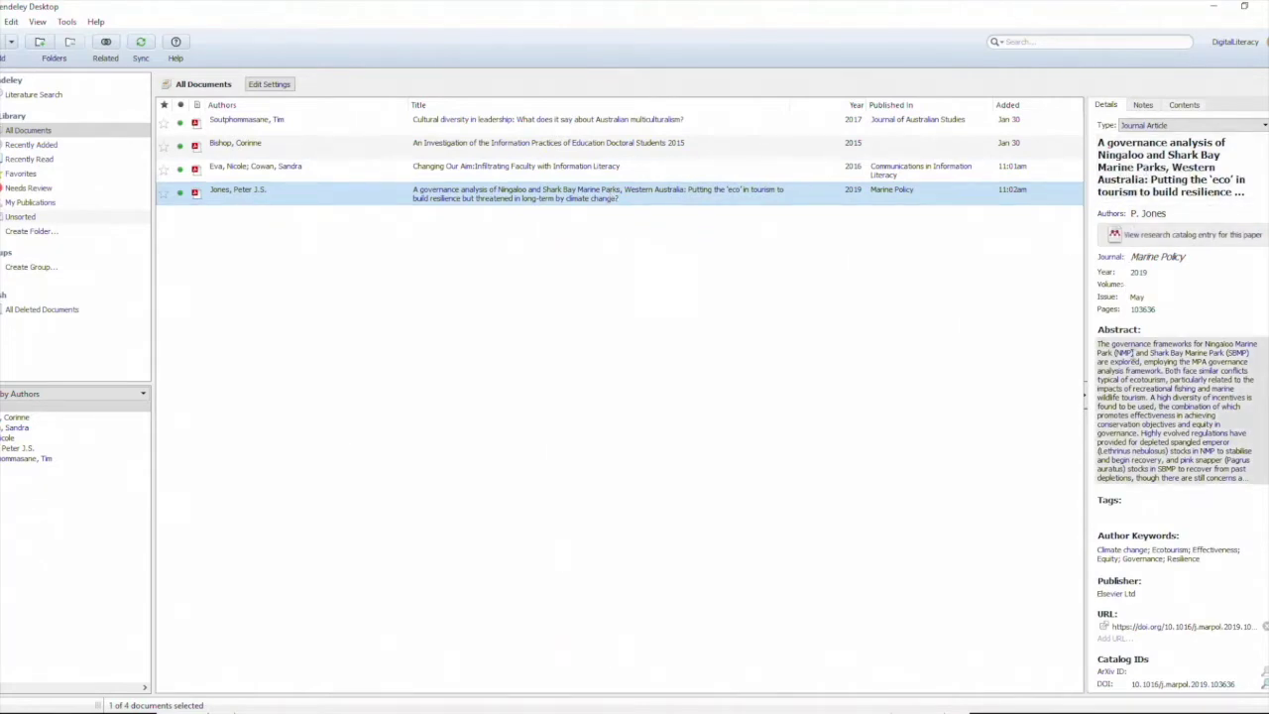
left_click(1241, 364)
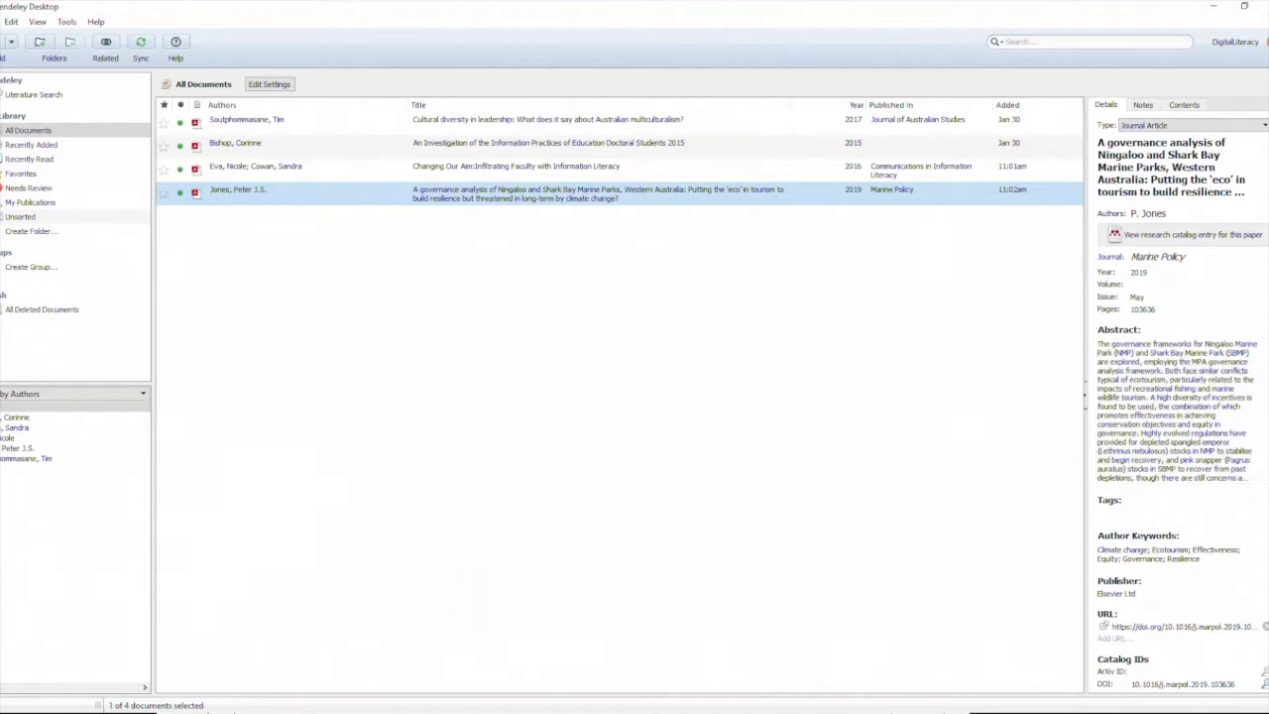
scroll(1180, 396, "down", 2)
scroll(1180, 397, "up", 2)
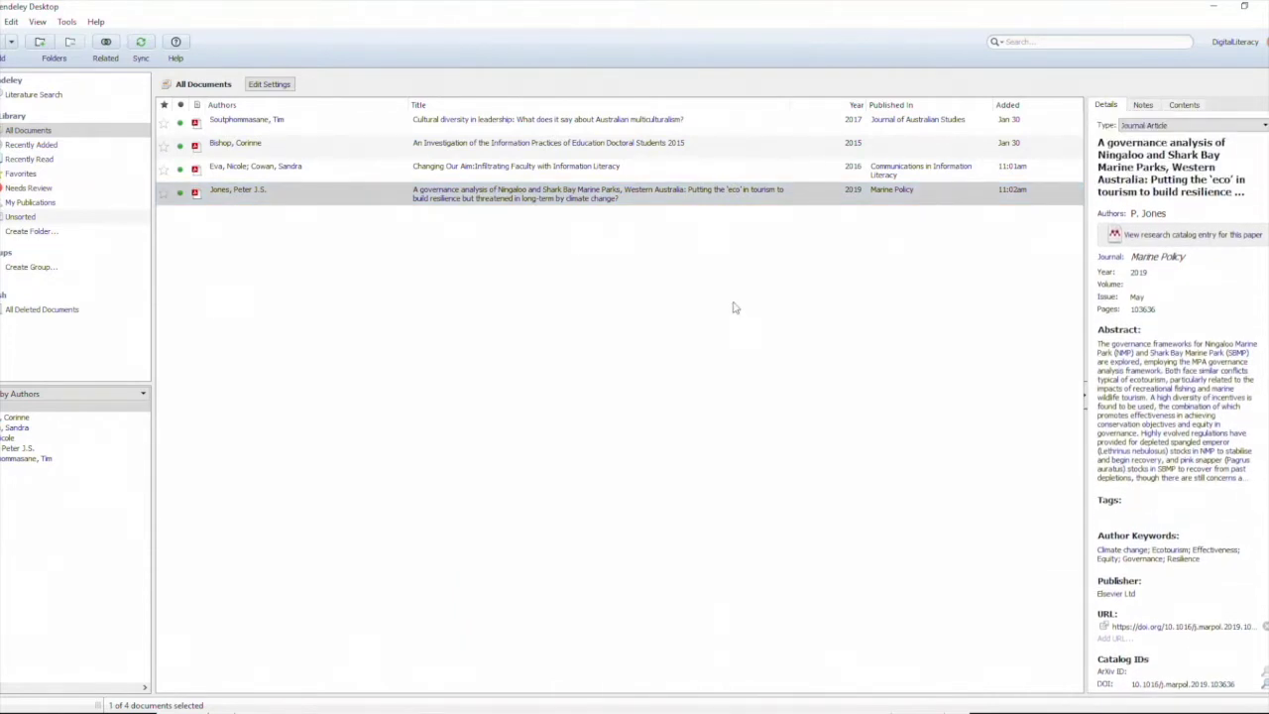
Import the folder "01 Mendeley PDFs" with its subfolders into the library and check the details of several imported documents.
left_click(14, 42)
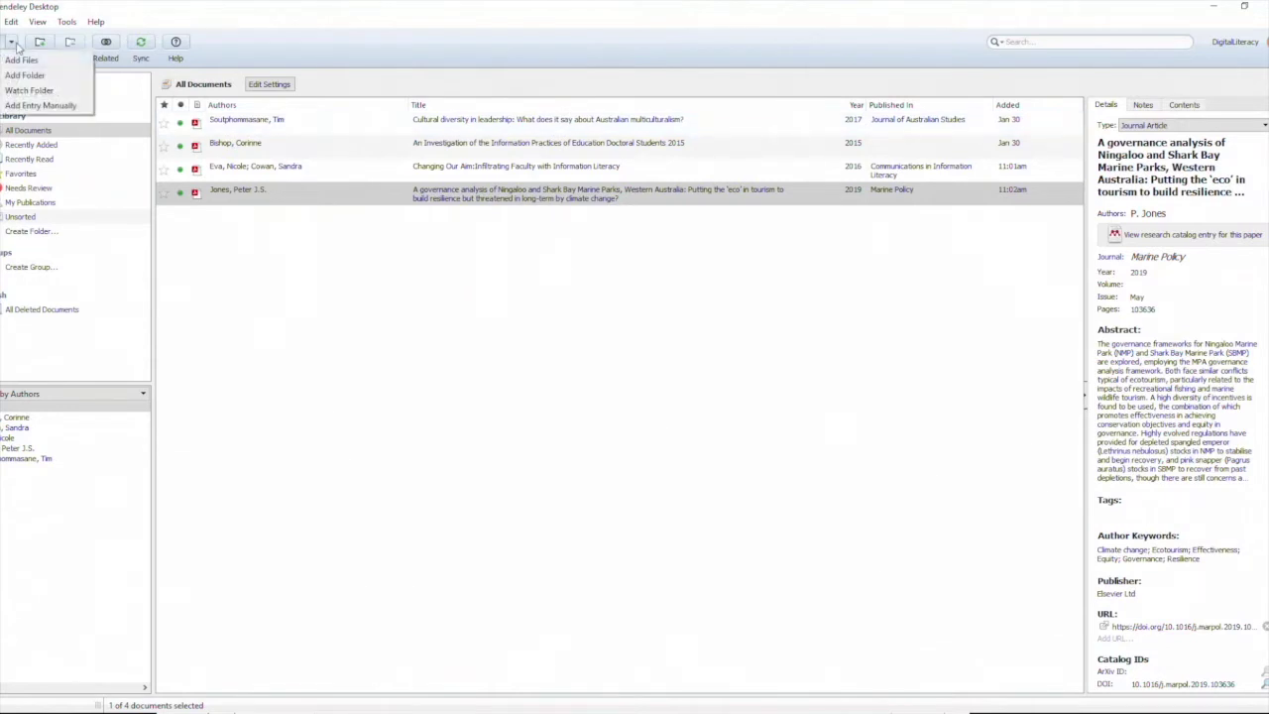
left_click(17, 76)
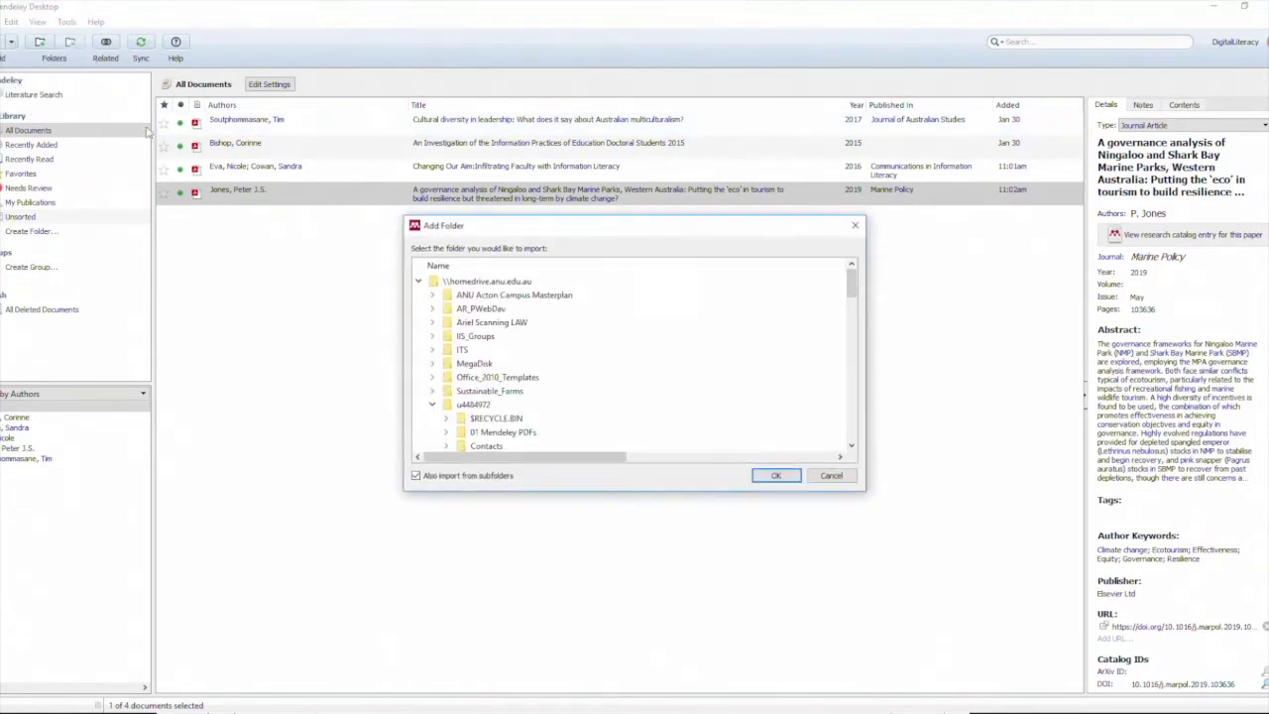
left_click(530, 433)
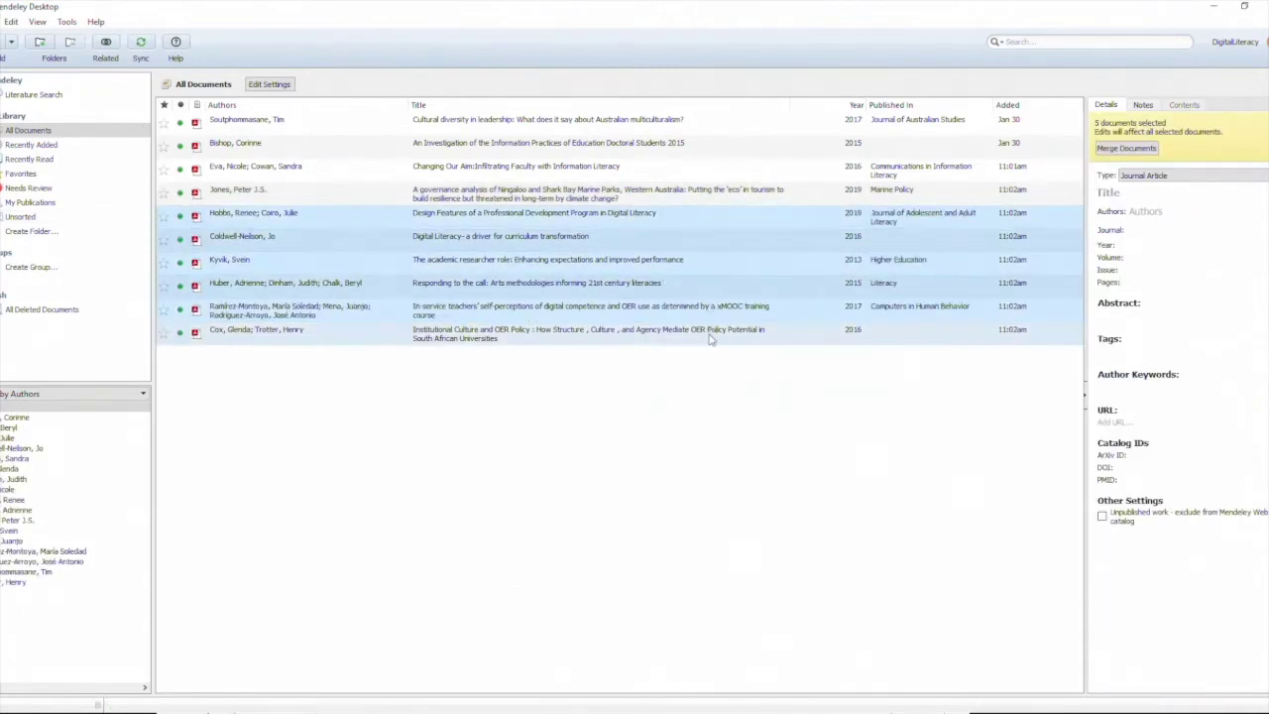
left_click(684, 243)
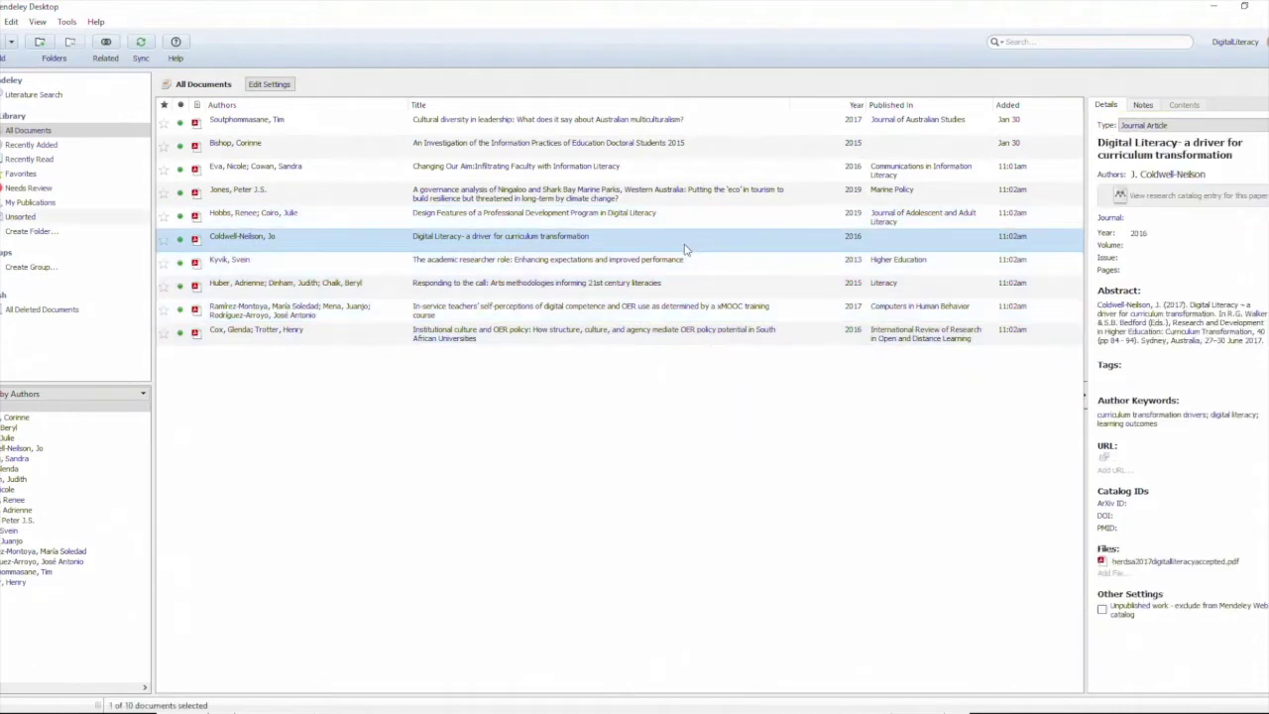
left_click(681, 285)
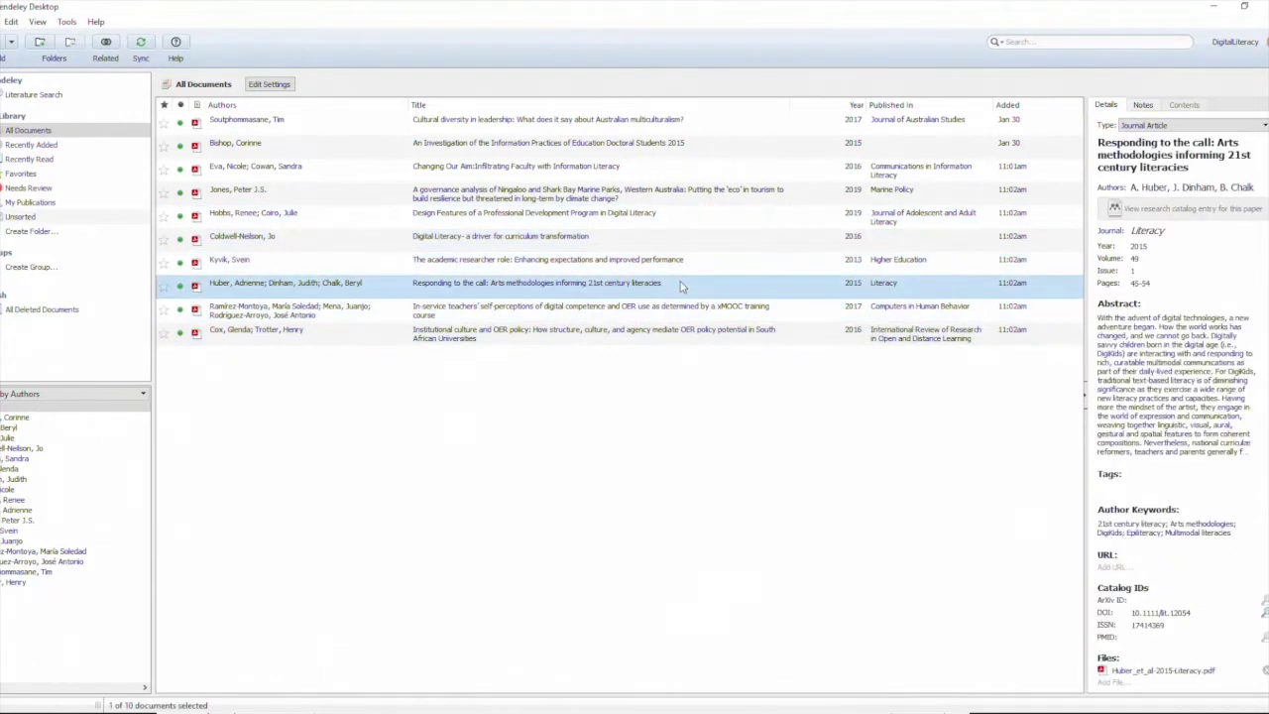
left_click(684, 335)
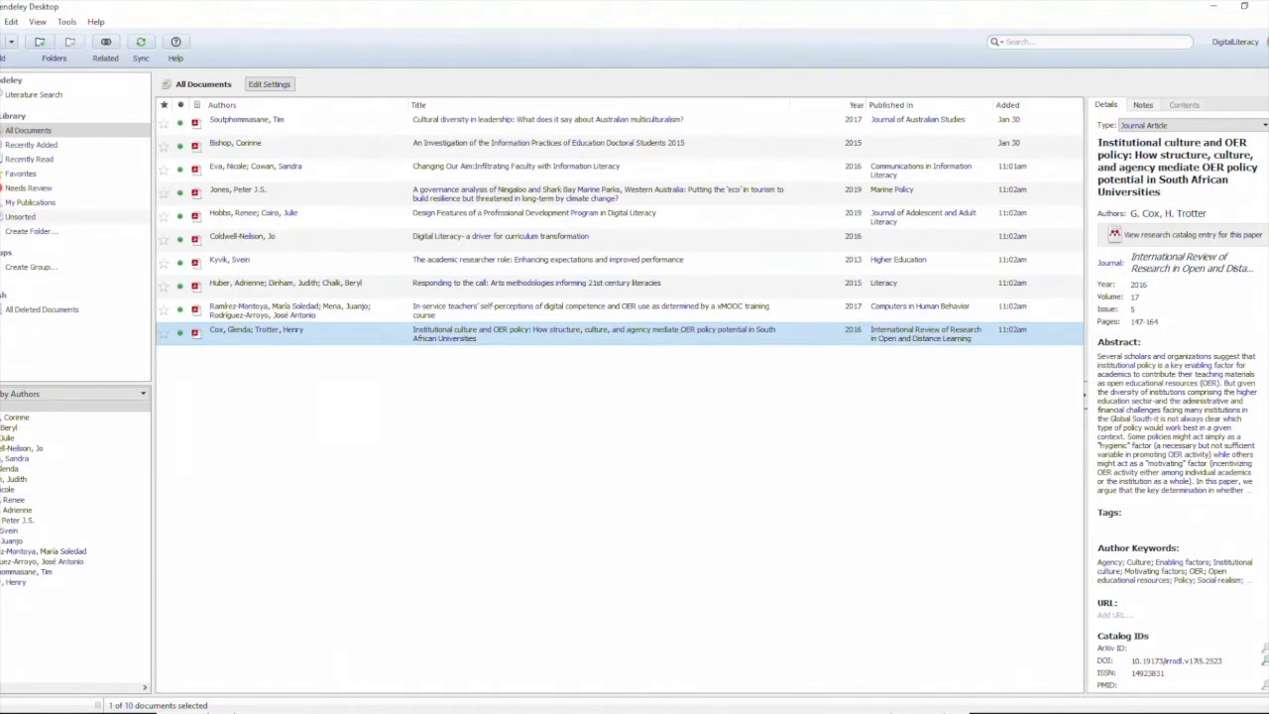
Switch to Word, place the cursor after "prove your point", and set the Mendeley citation style to American Psychological Association 7th edition.
mouse_move(288, 706)
left_click(287, 664)
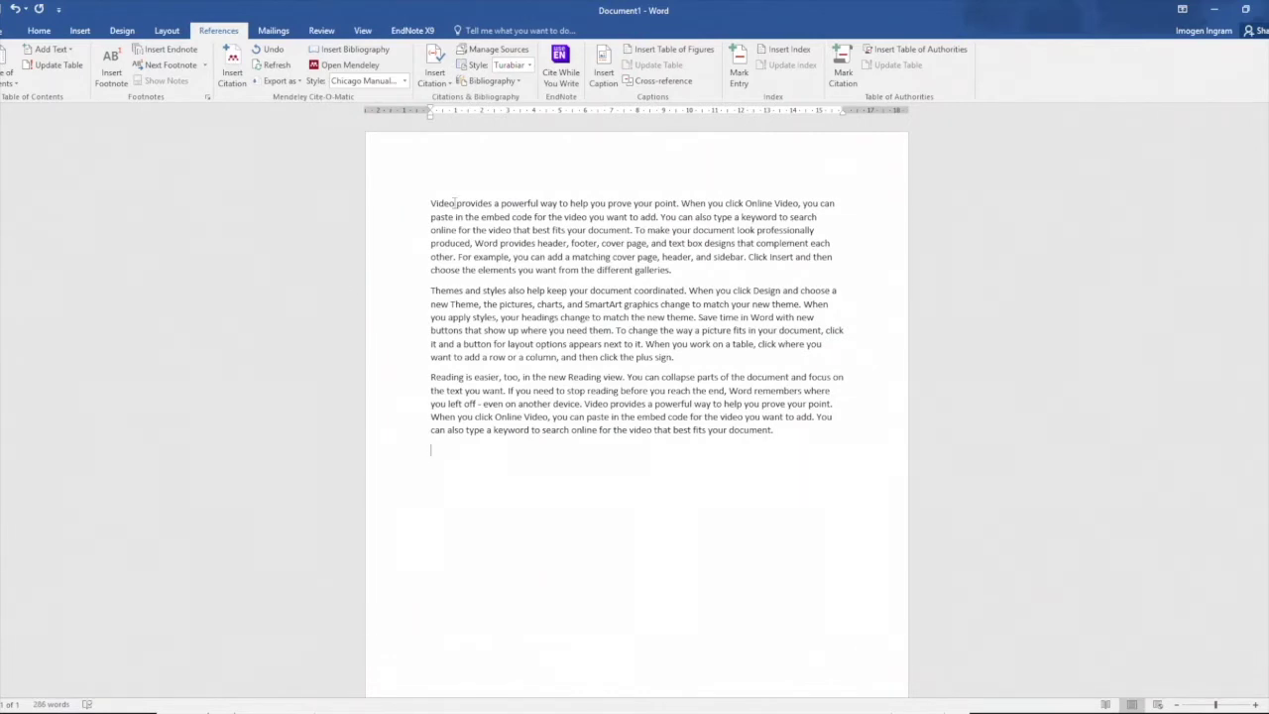
left_click(677, 202)
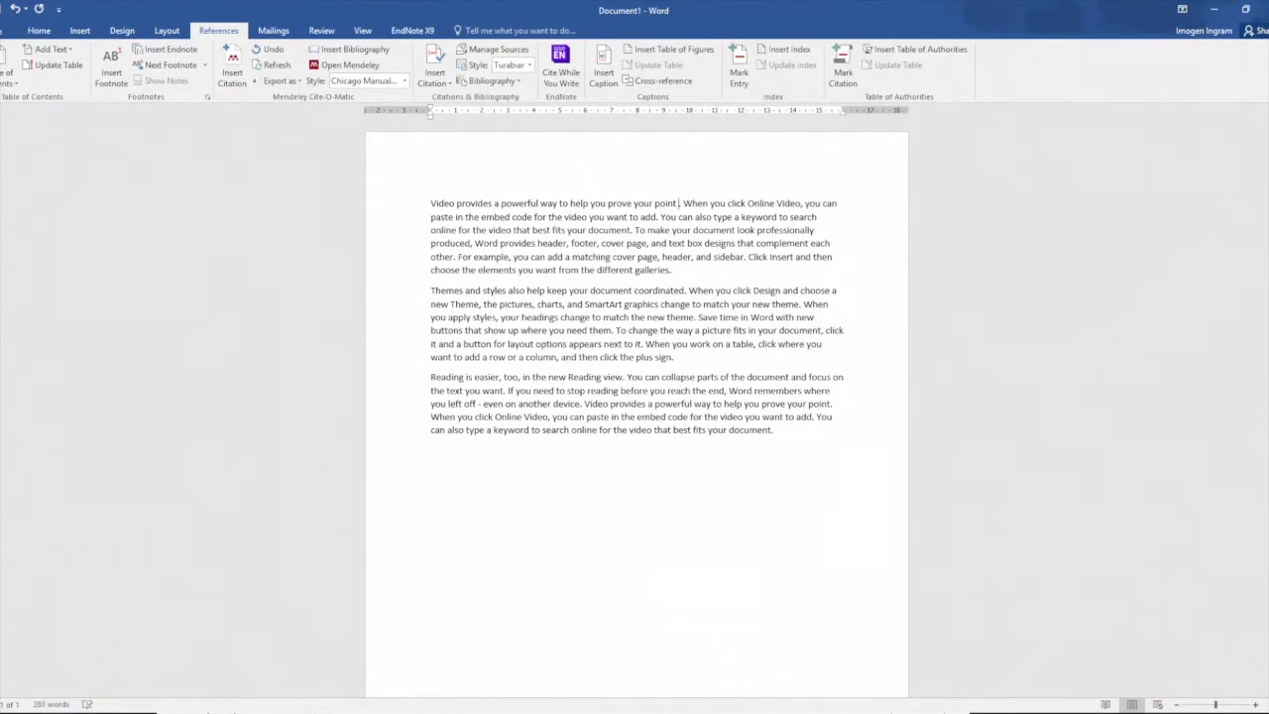
left_click(404, 82)
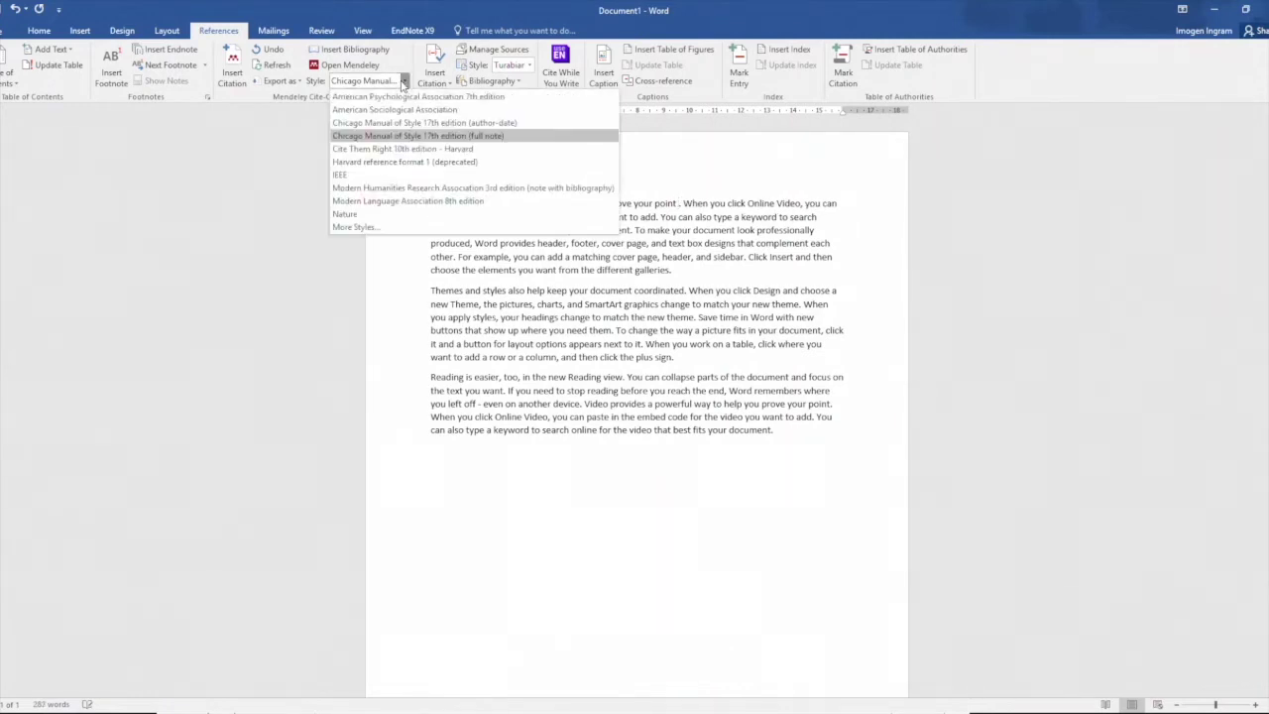
left_click(397, 97)
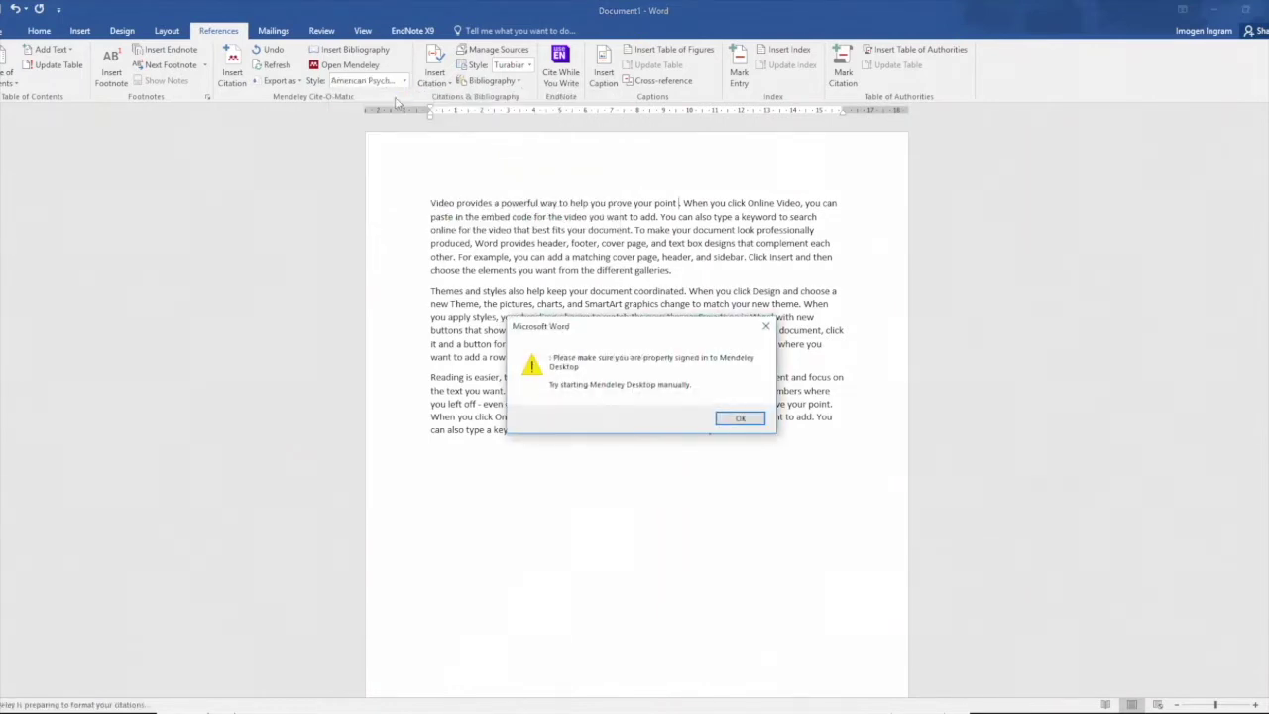
left_click(739, 418)
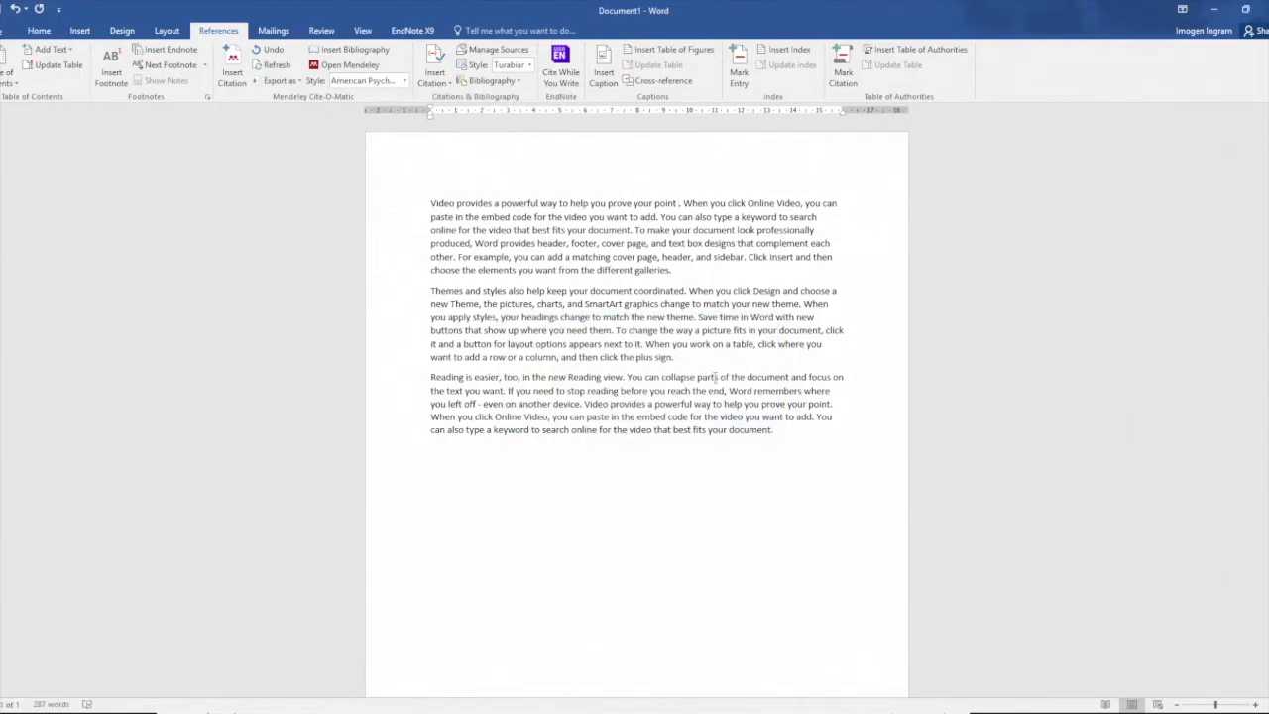
Insert a Mendeley citation of the article "Changing Our Aim: Infiltrating Faculty with Information Literacy" at the end of the first sentence.
left_click(232, 77)
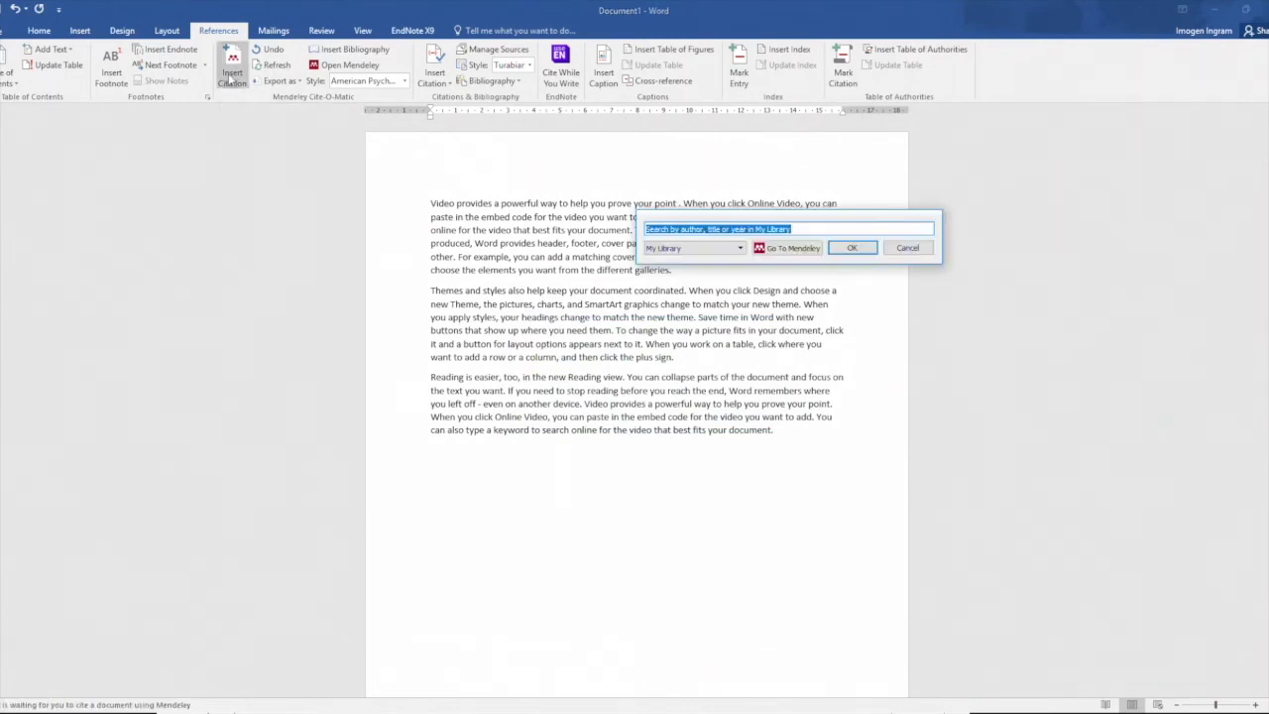
left_click(785, 248)
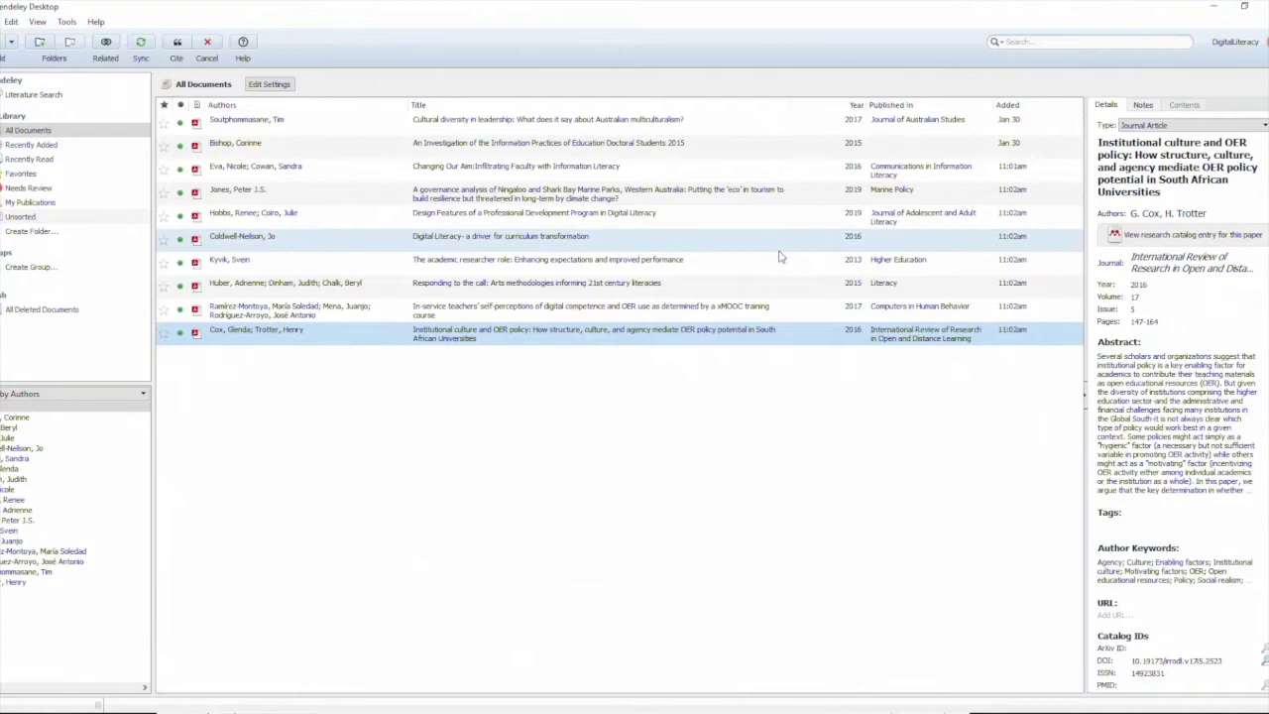
left_click(544, 175)
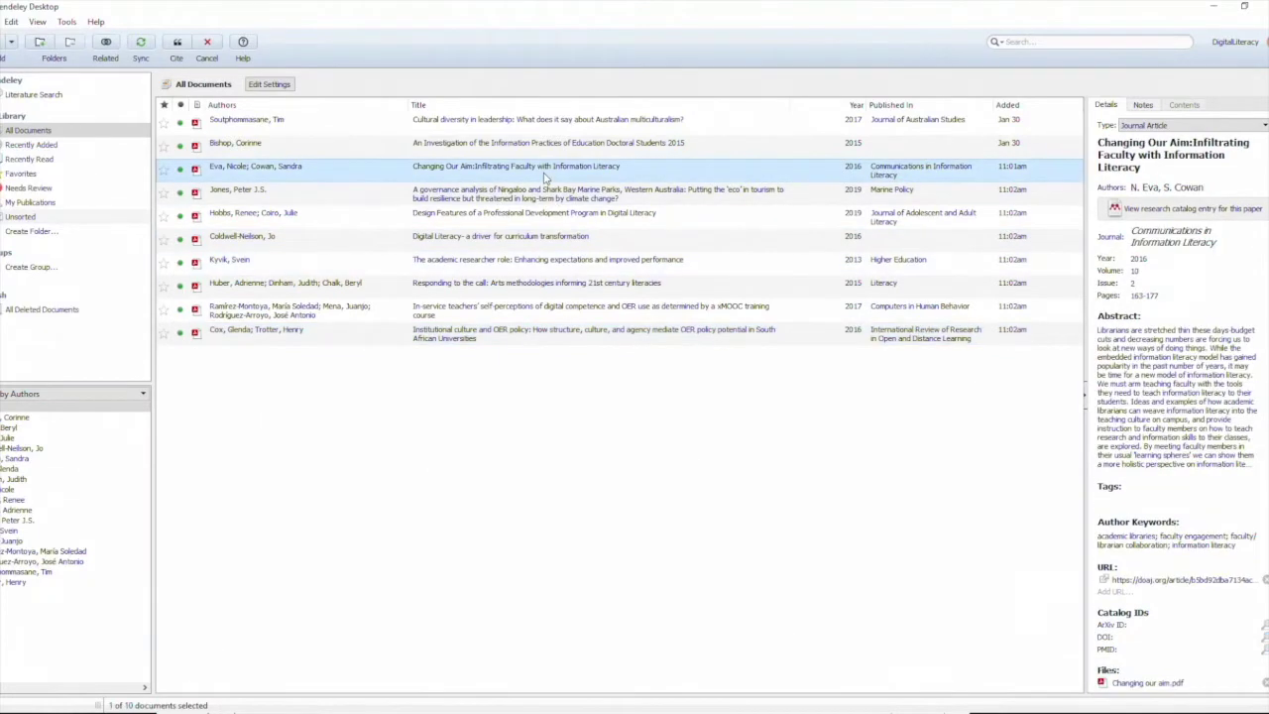
left_click(176, 44)
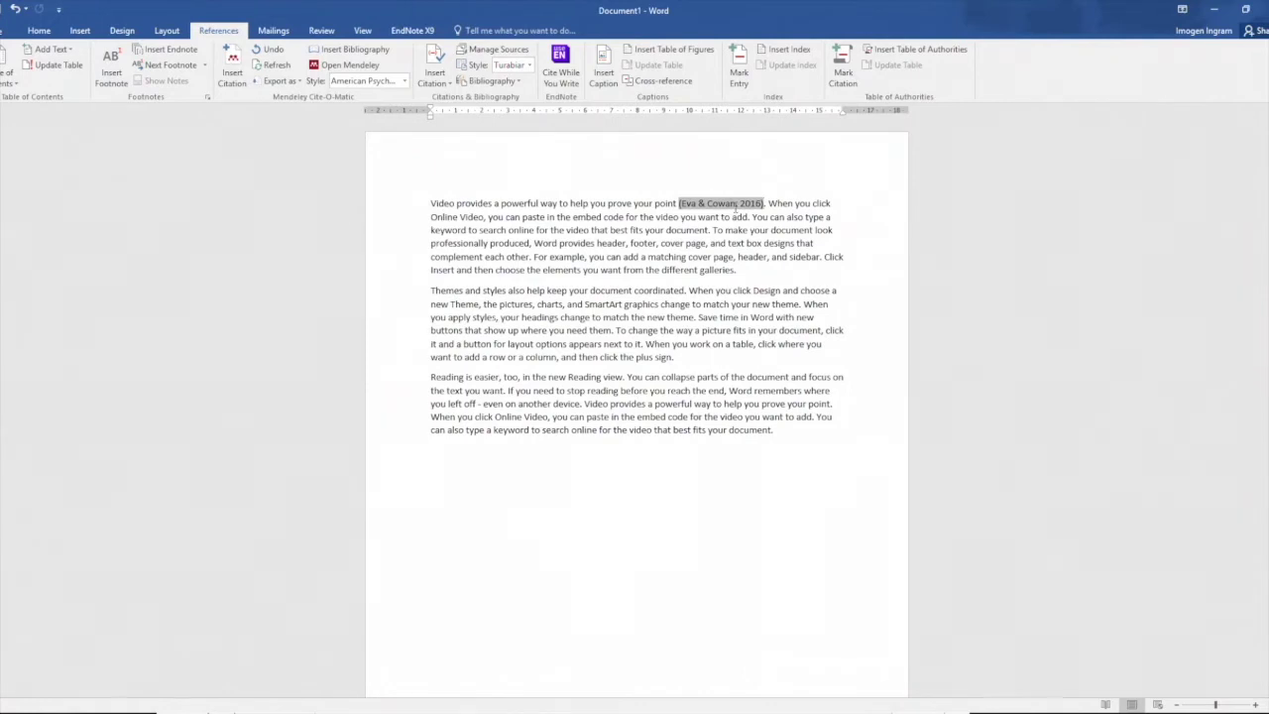
Insert one combined Mendeley citation of "The academic researcher role" and "Responding to the call" articles after "complement each other".
left_click(530, 257)
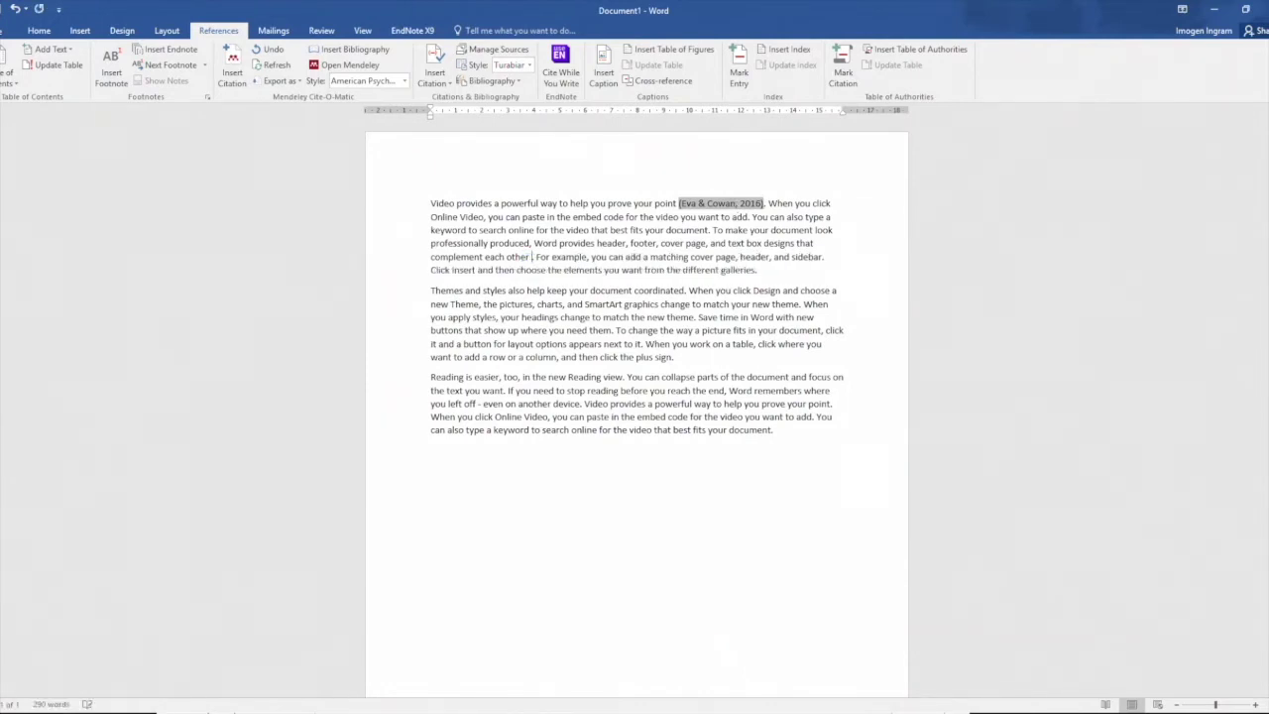
left_click(228, 69)
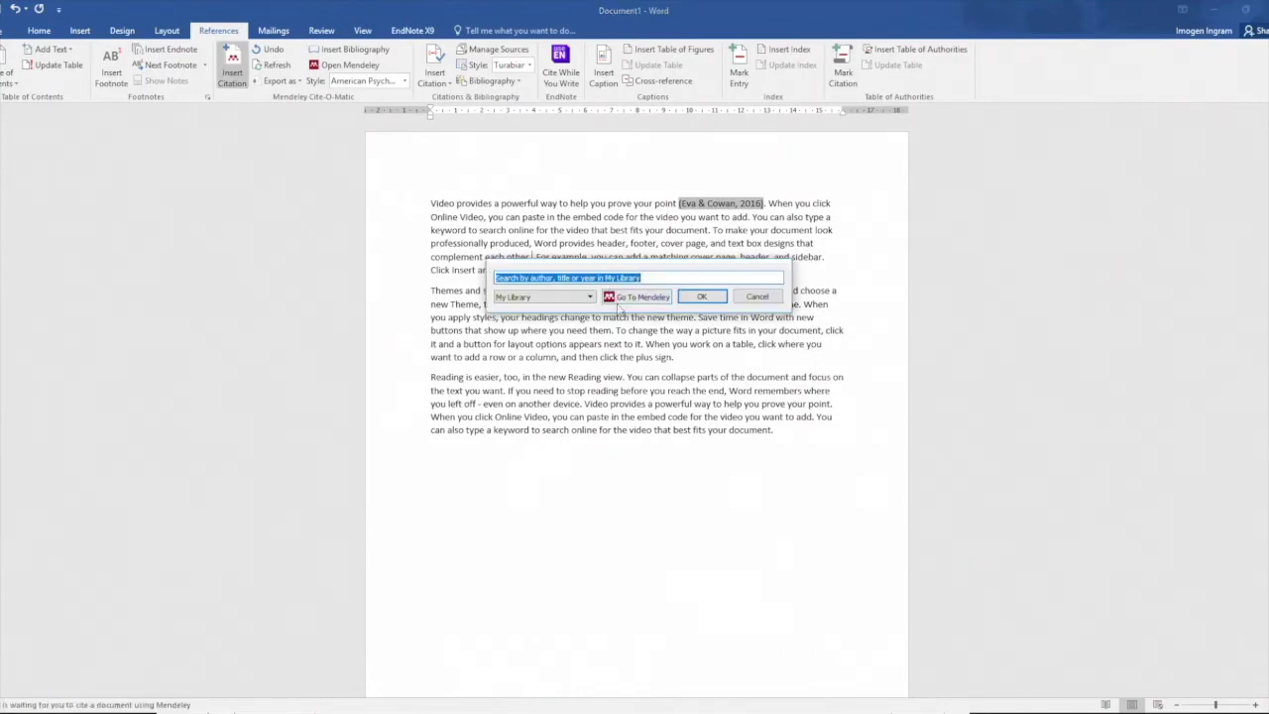
left_click(625, 297)
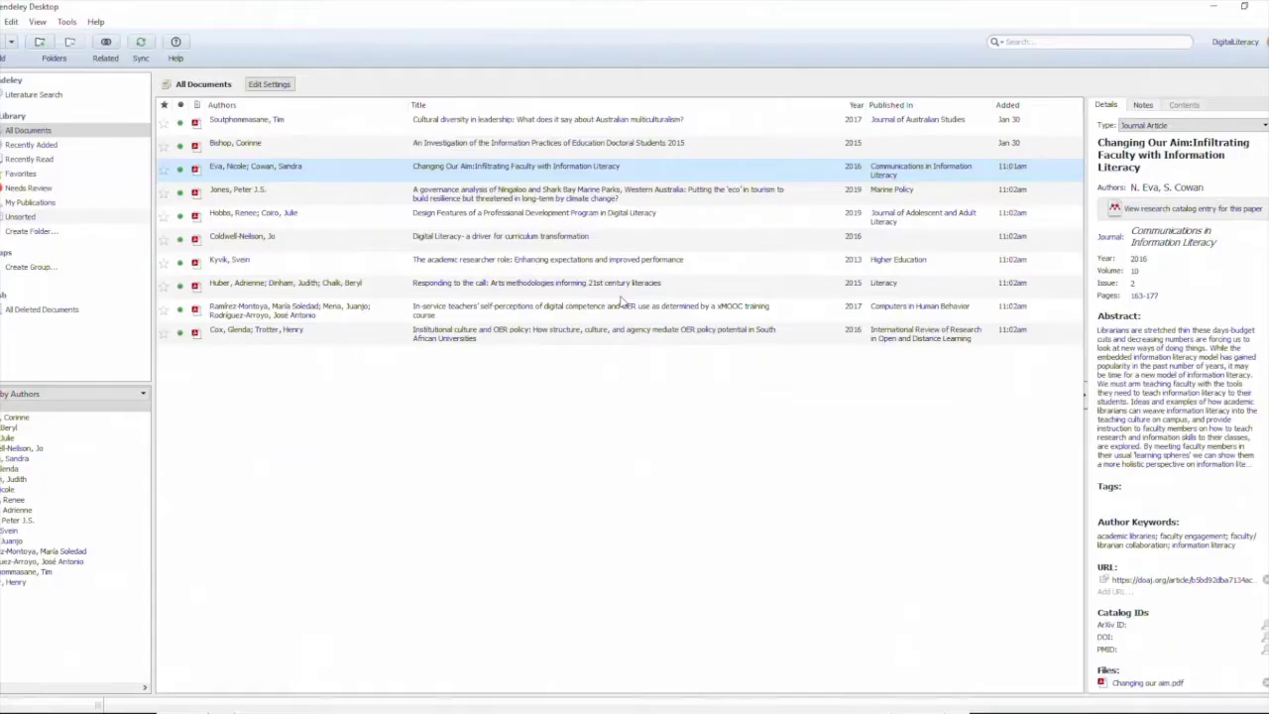
left_click(592, 263)
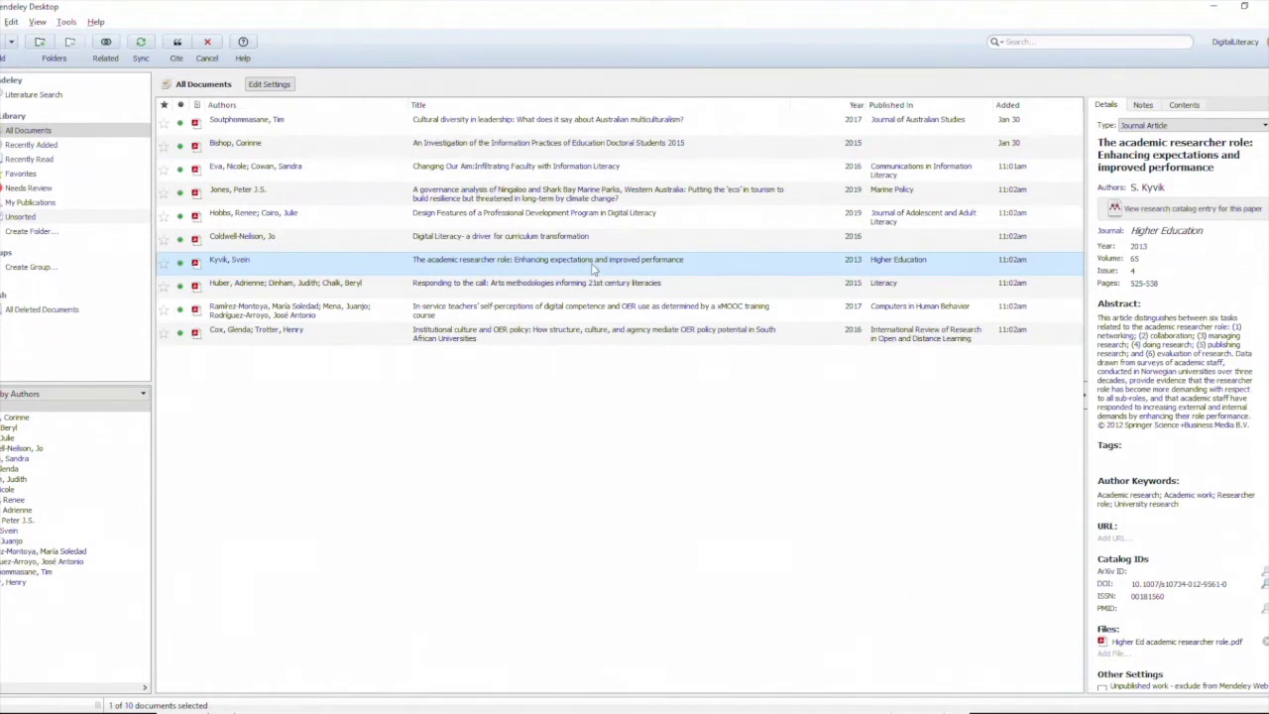
left_click(587, 285, "ctrl")
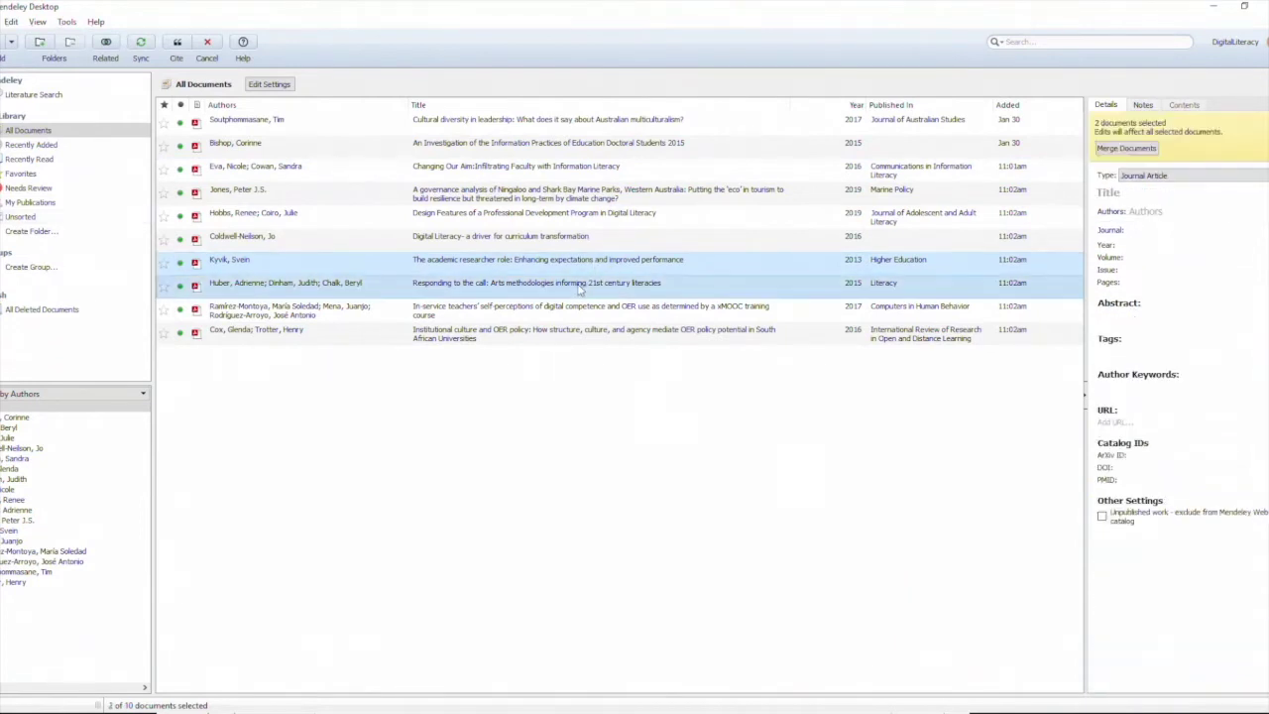
left_click(184, 48)
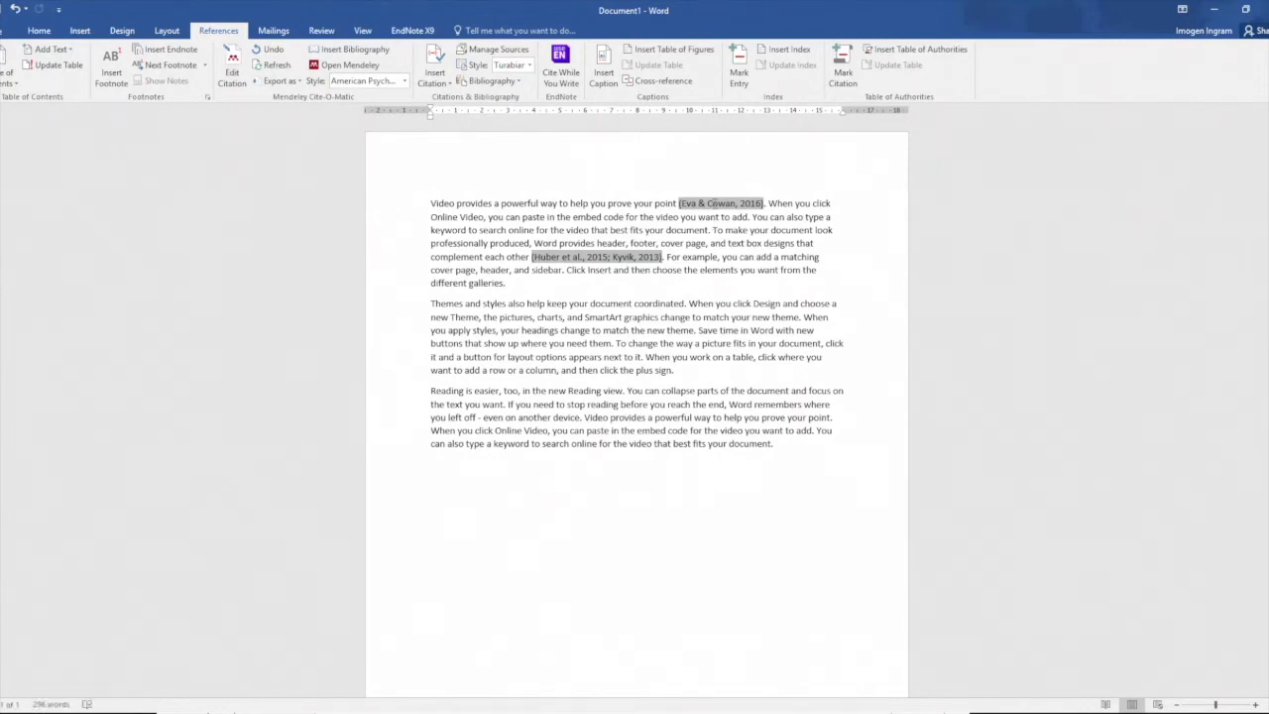
Edit the citation in the first sentence to add the page range 23-24.
left_click(234, 74)
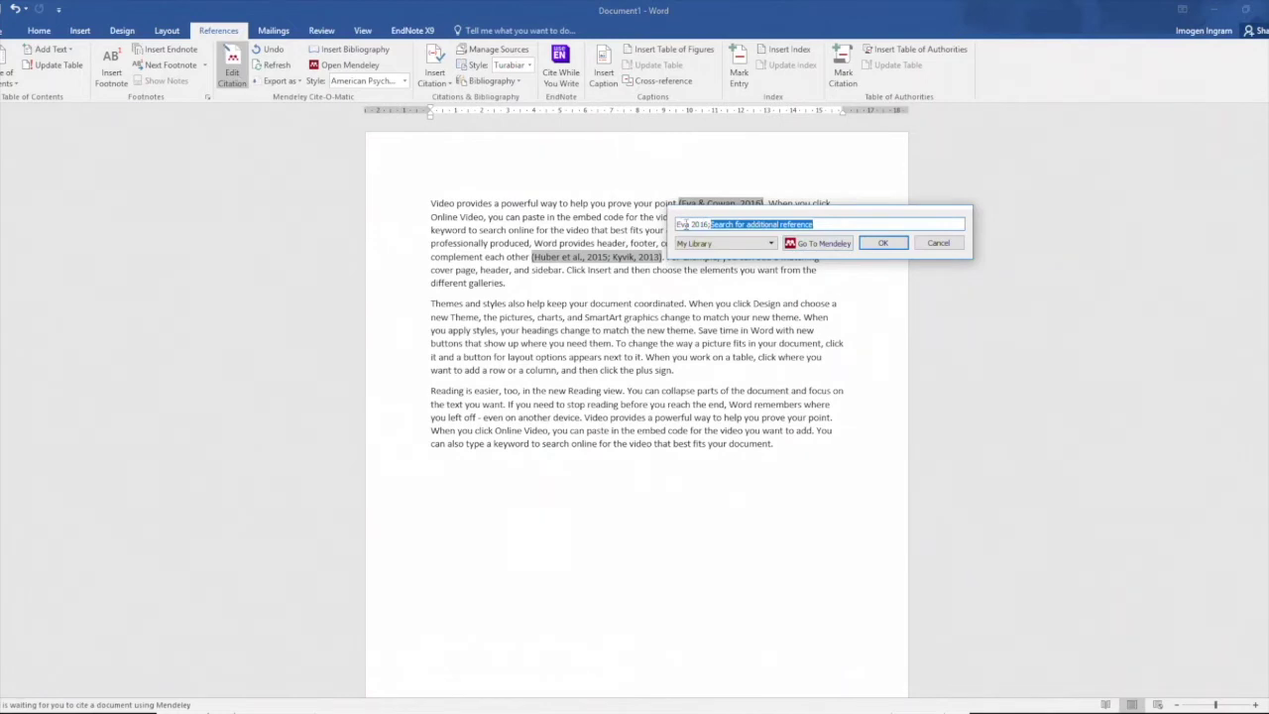
left_click(693, 224)
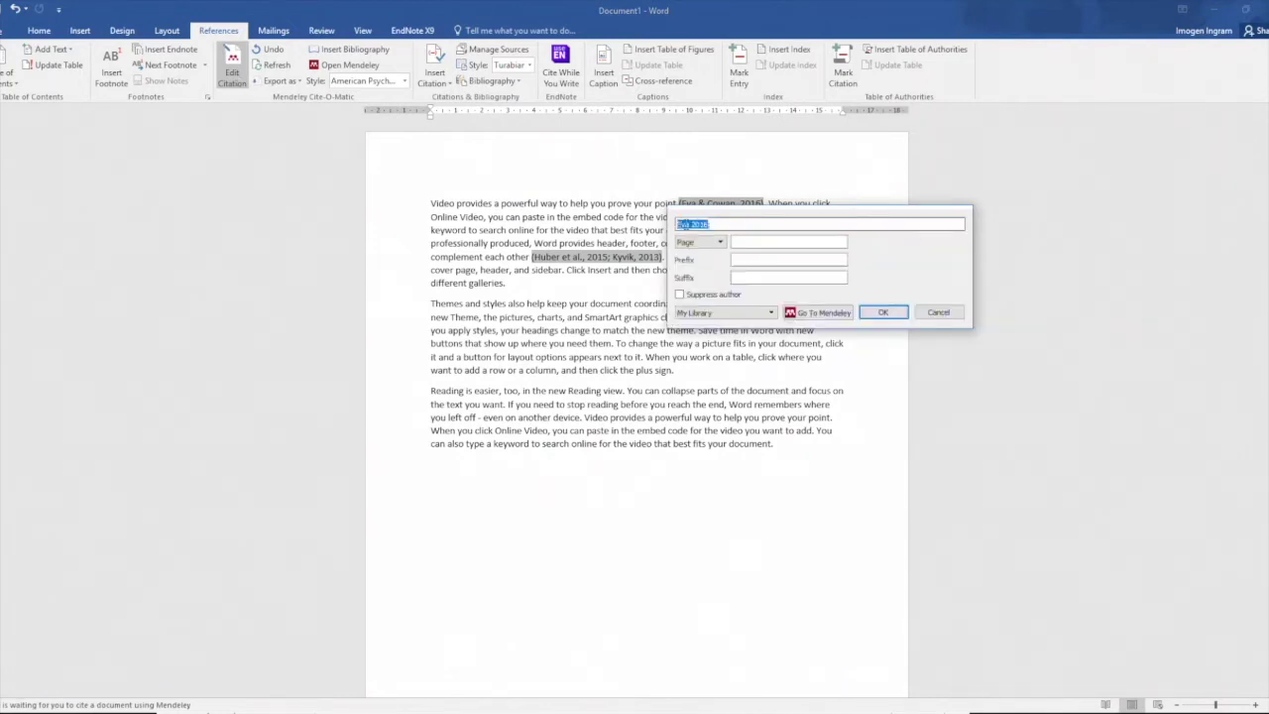
left_click(735, 243)
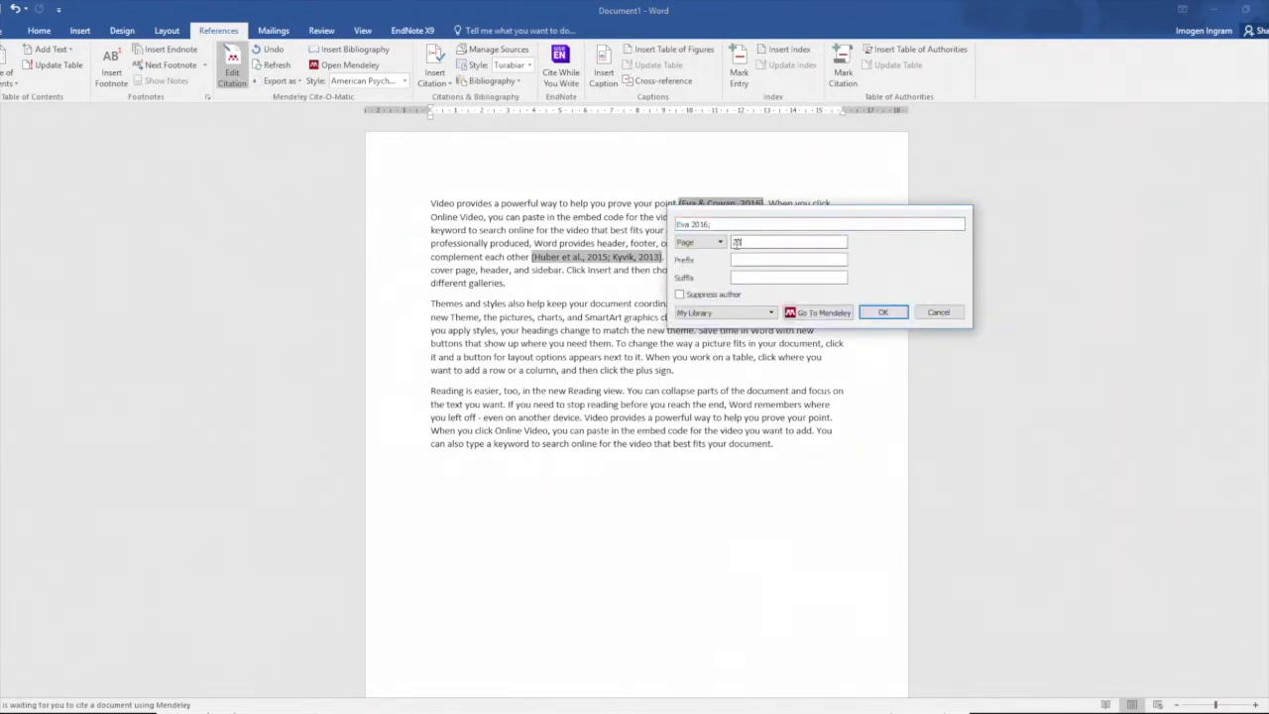
left_click(881, 313)
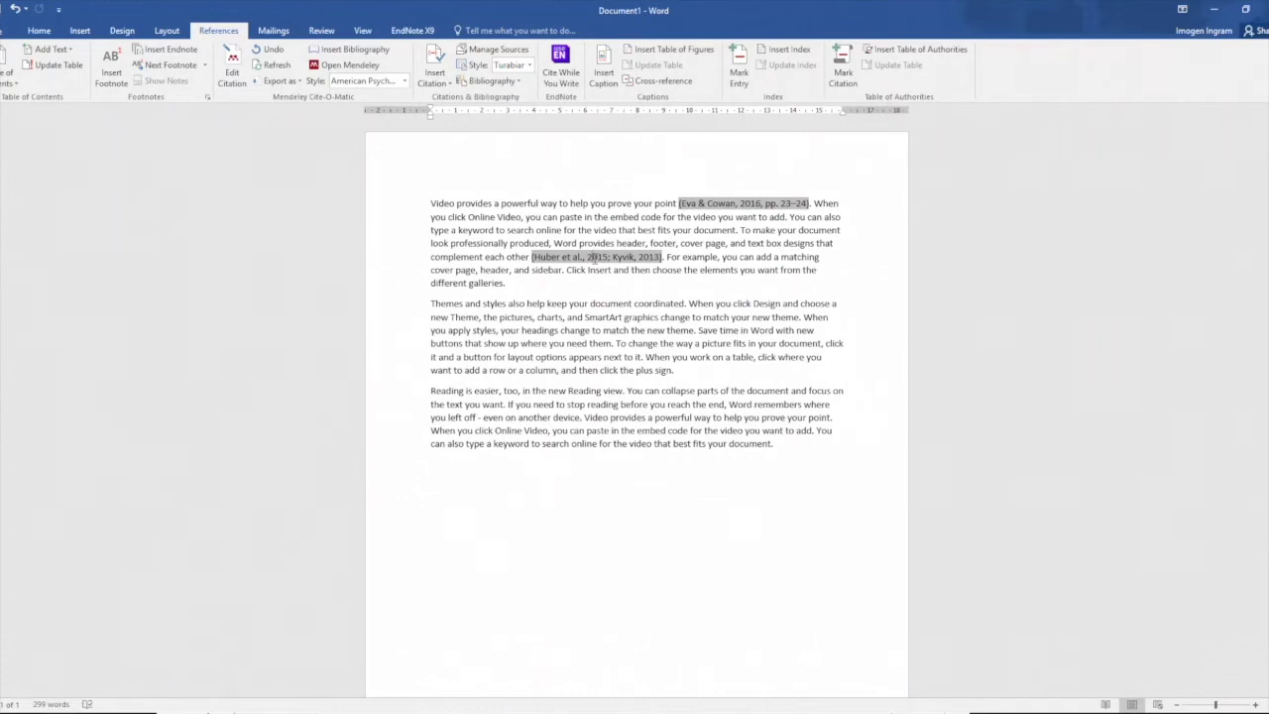
Add the page range 1-2 to the 2013 source in the combined citation after "complement each other".
left_click(232, 69)
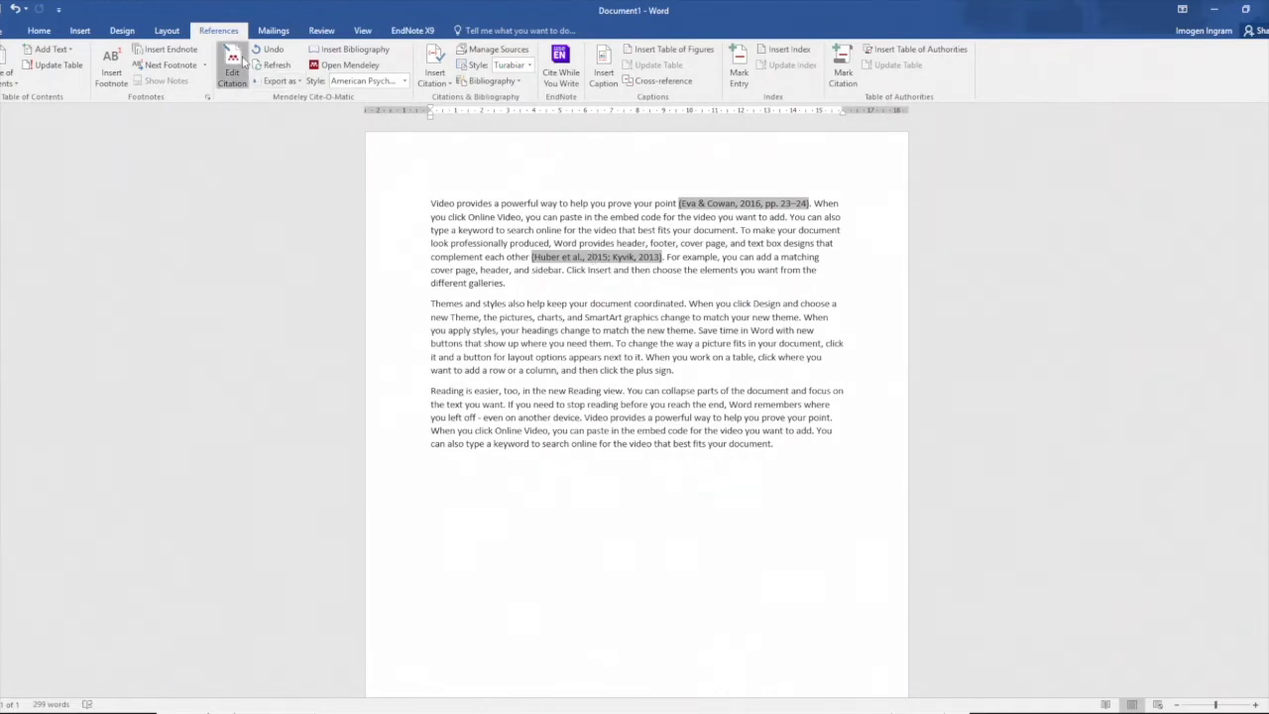
left_click(573, 278)
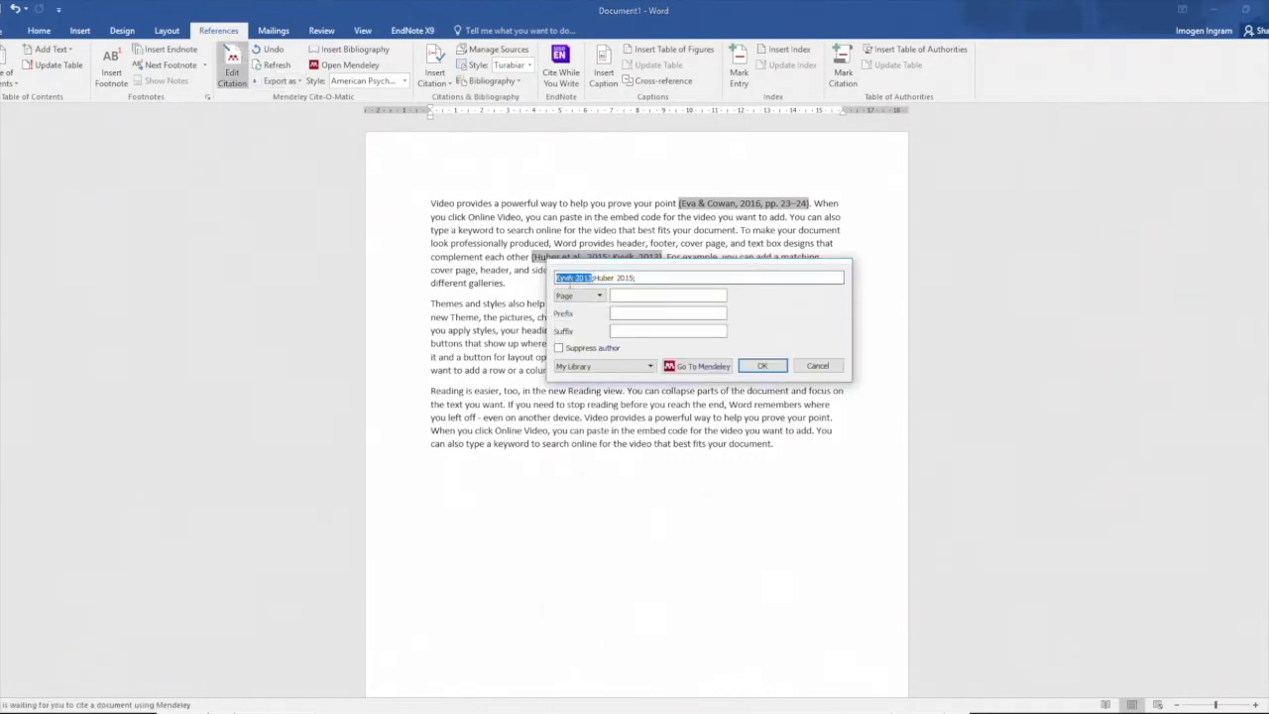
left_click(625, 296)
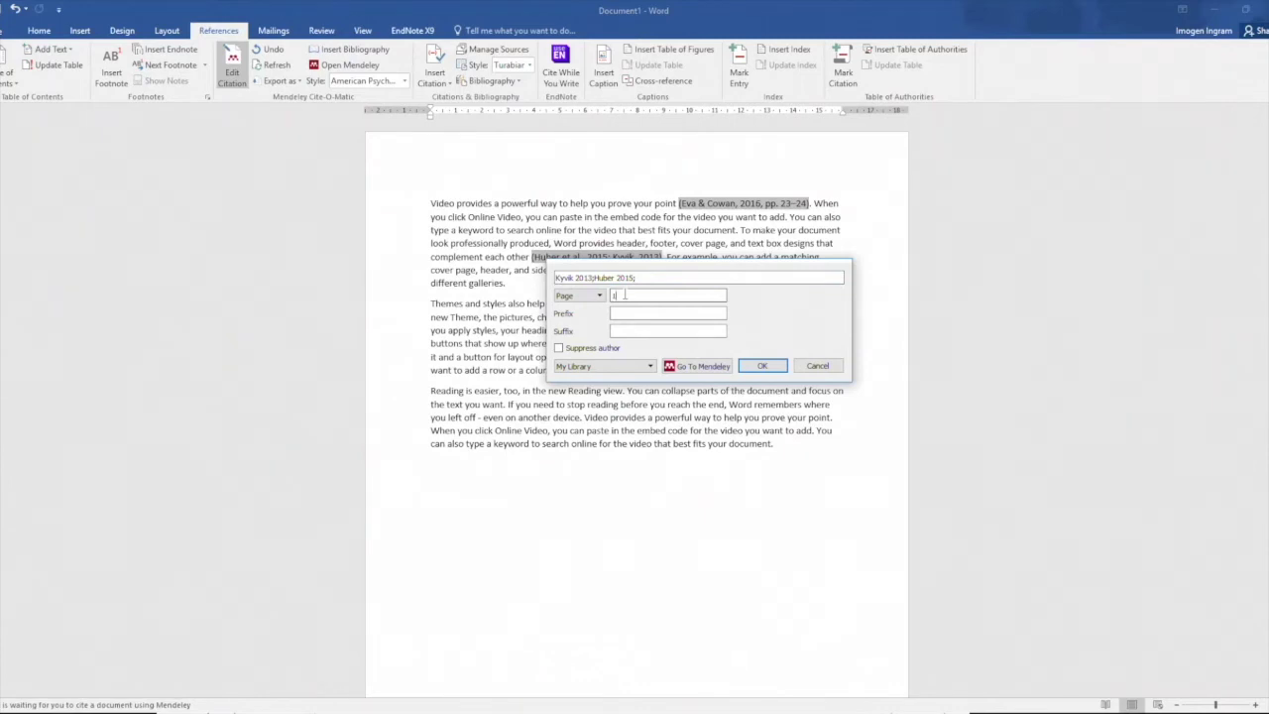
type("1-2")
left_click(761, 366)
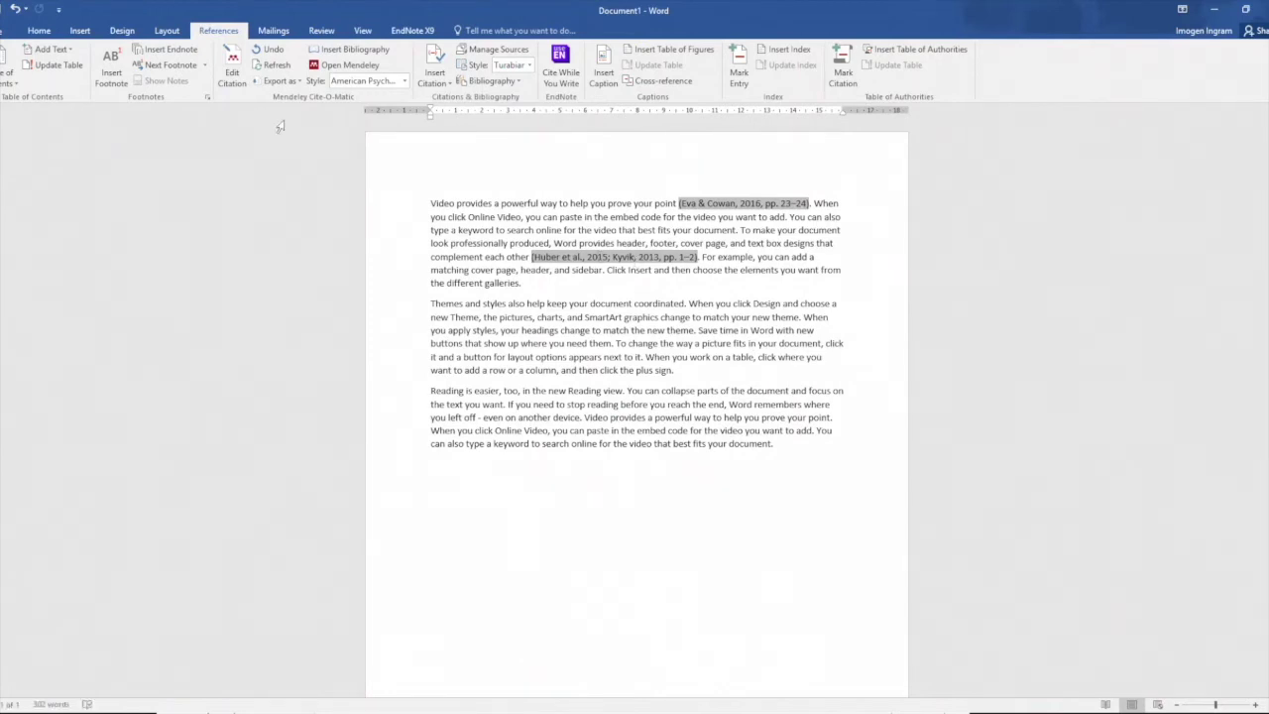
Add the page range 35-40 to the 2015 source in the combined citation.
left_click(233, 71)
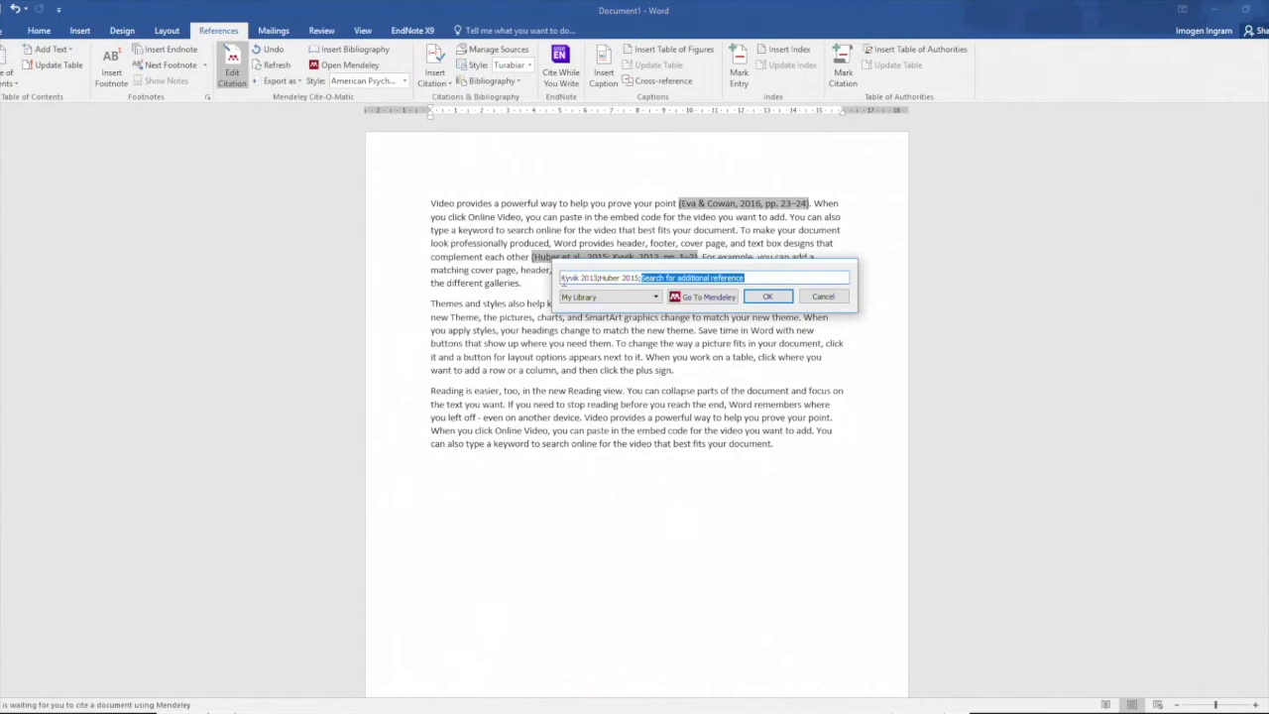
left_click(612, 278)
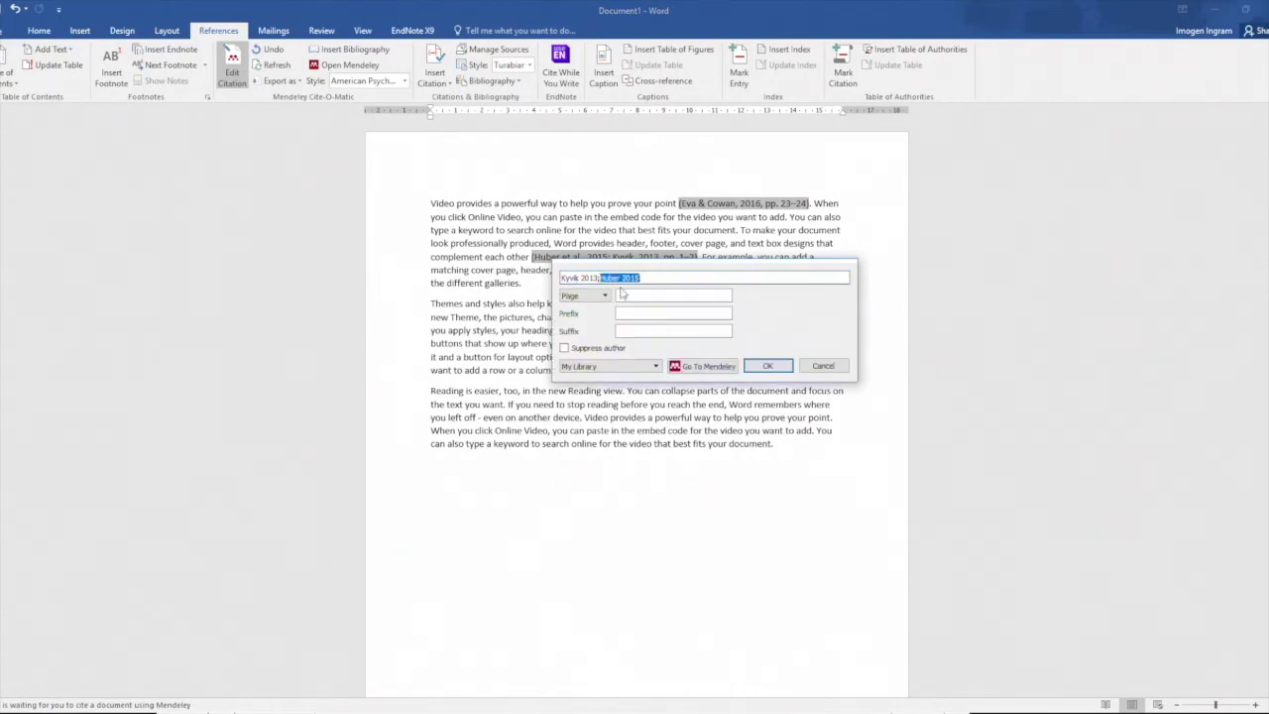
left_click(622, 294)
type("33")
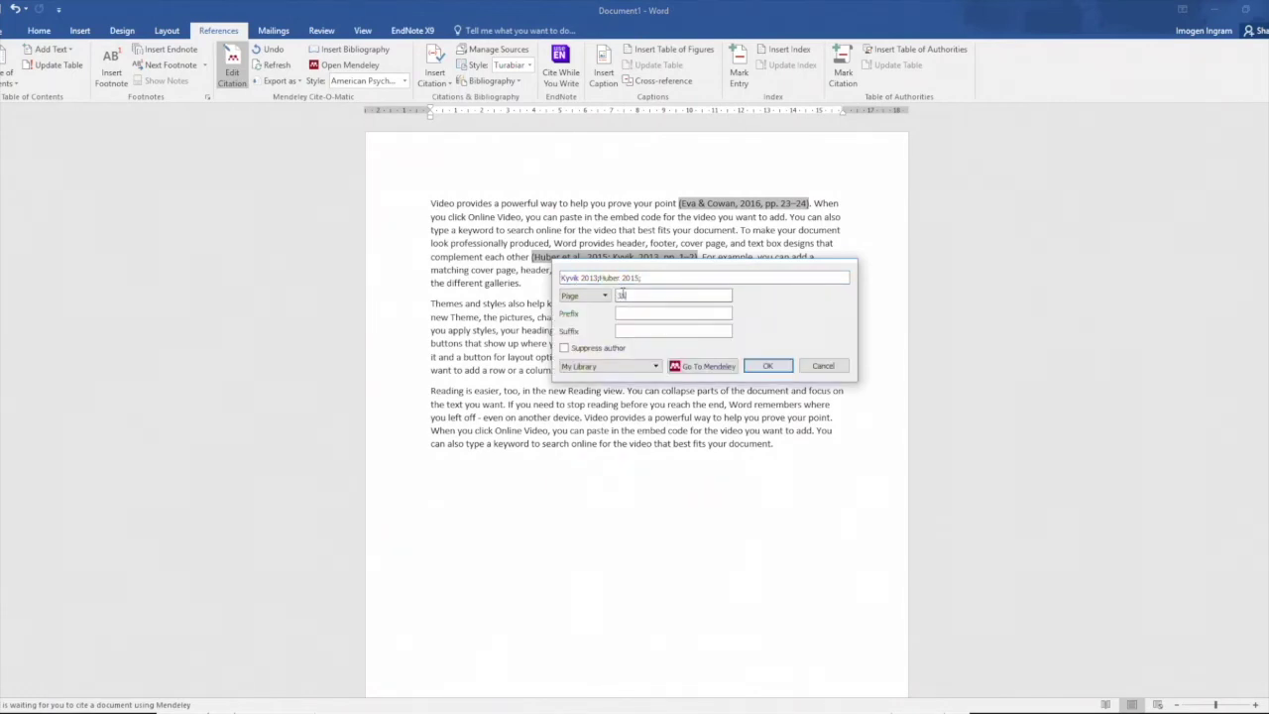
type("-40")
left_click(769, 365)
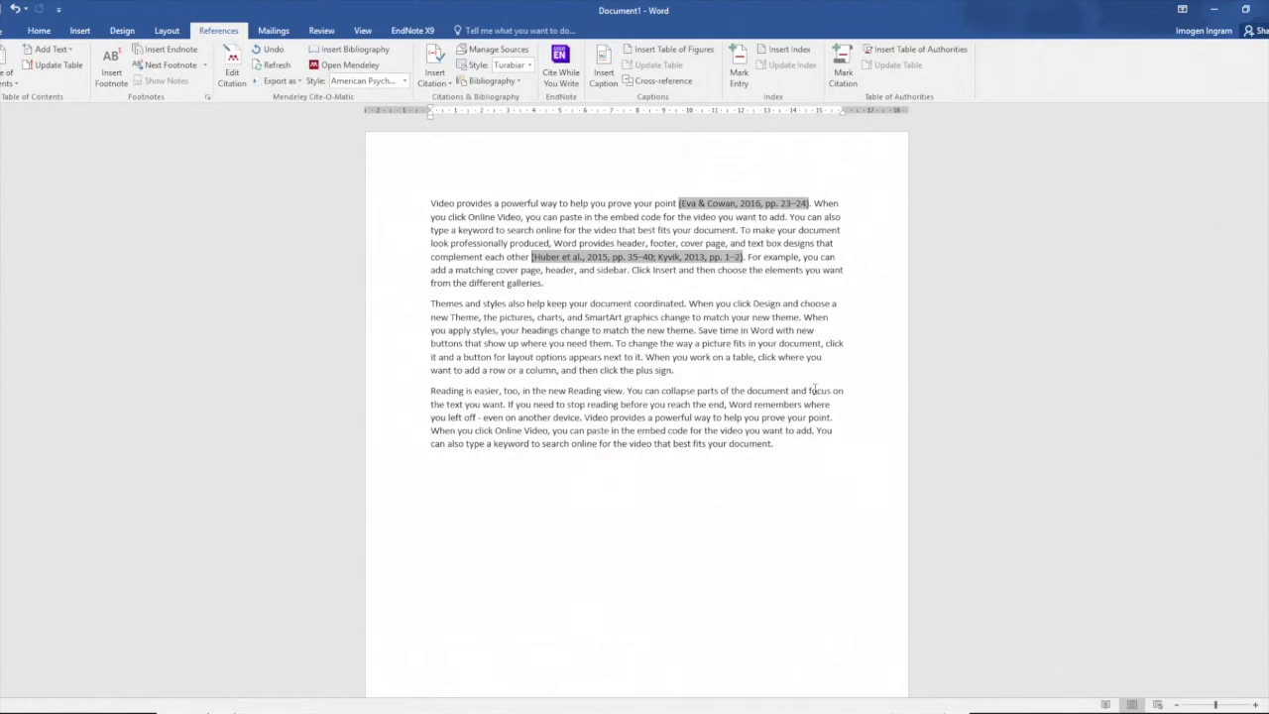
Add a "Reference list" heading below the last paragraph and insert the Mendeley bibliography under it.
left_click(792, 446)
key("Return")
type("Reference (list")
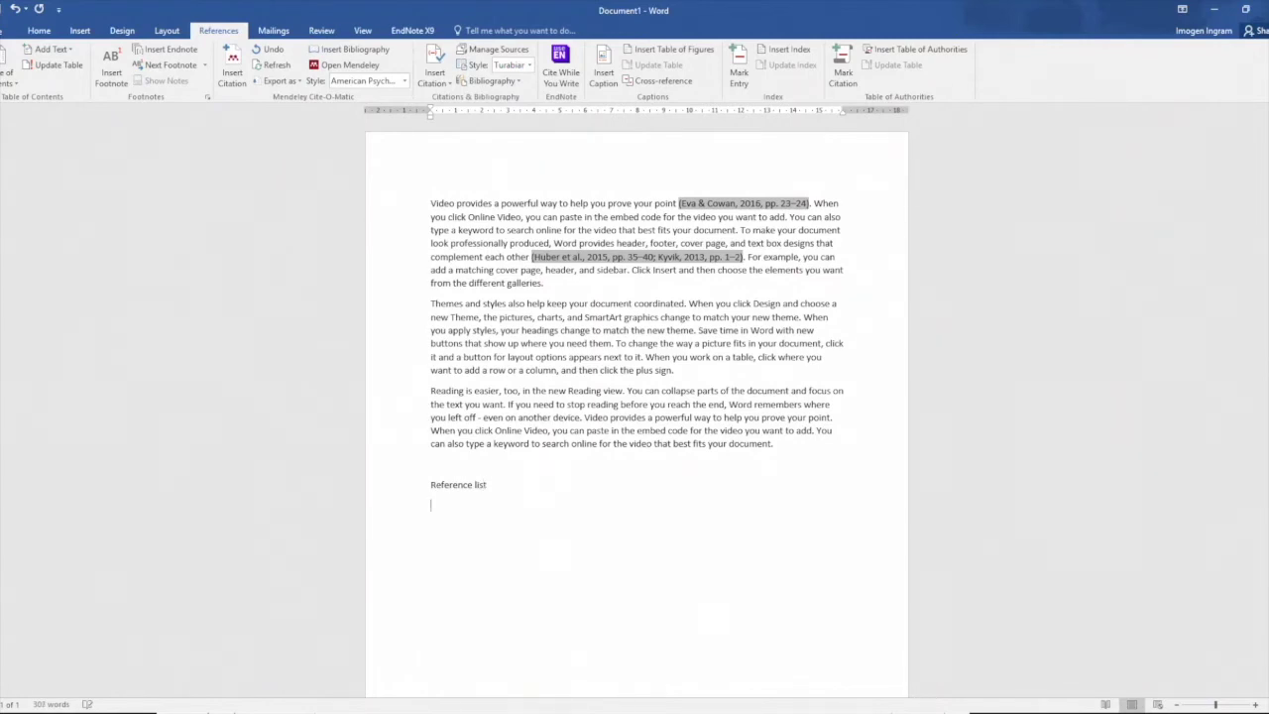
left_click(353, 50)
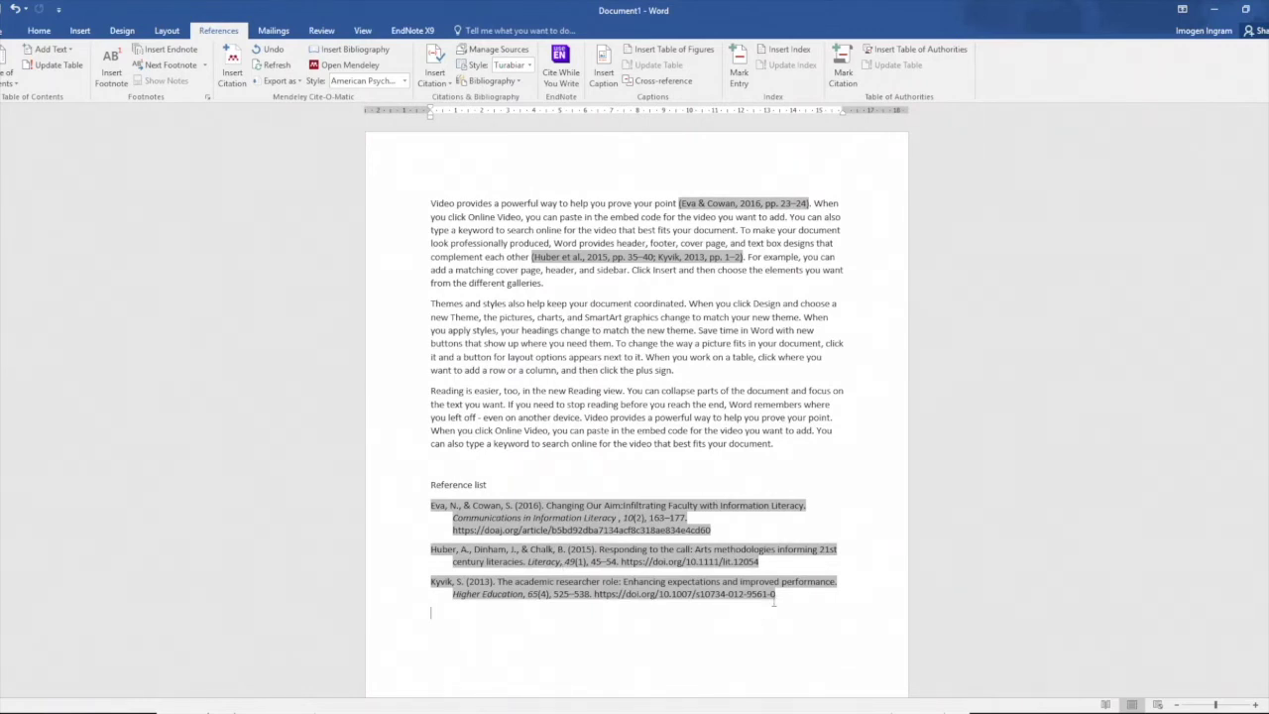
Delete the reference list with its heading and both in-text citations from the first paragraph.
left_click_drag(787, 595, 386, 457)
key("Delete")
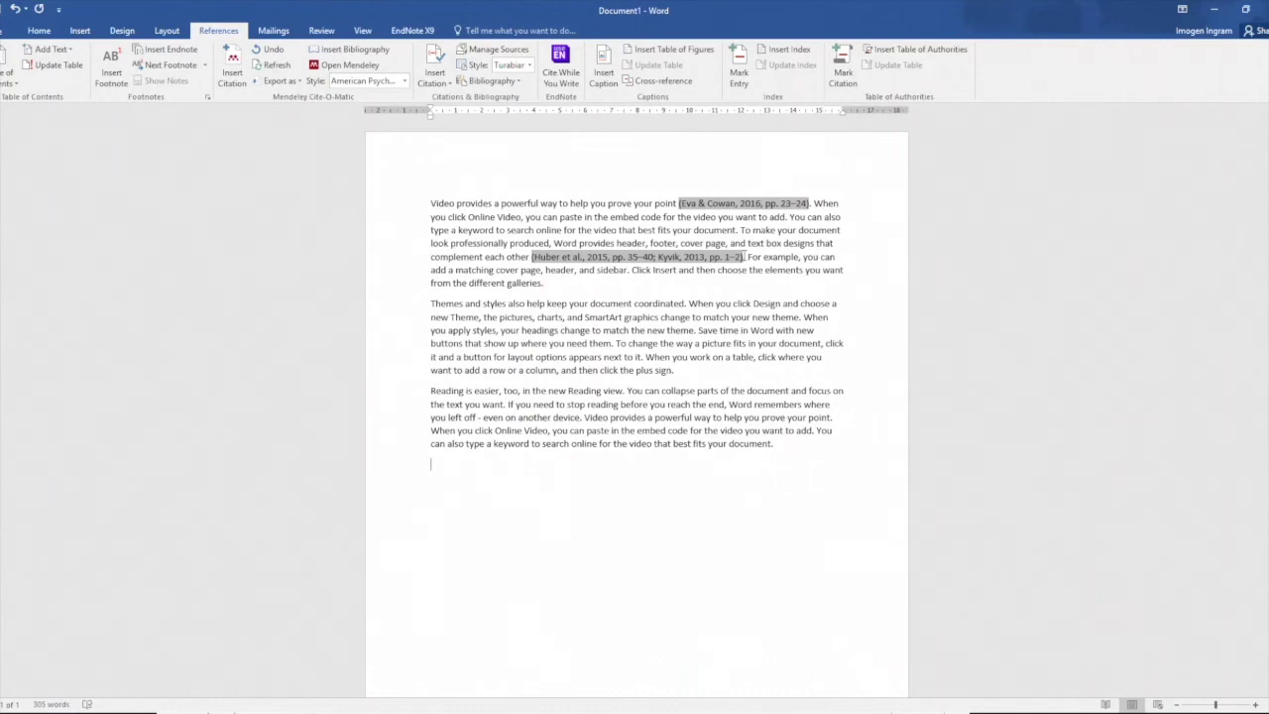
left_click_drag(745, 257, 530, 260)
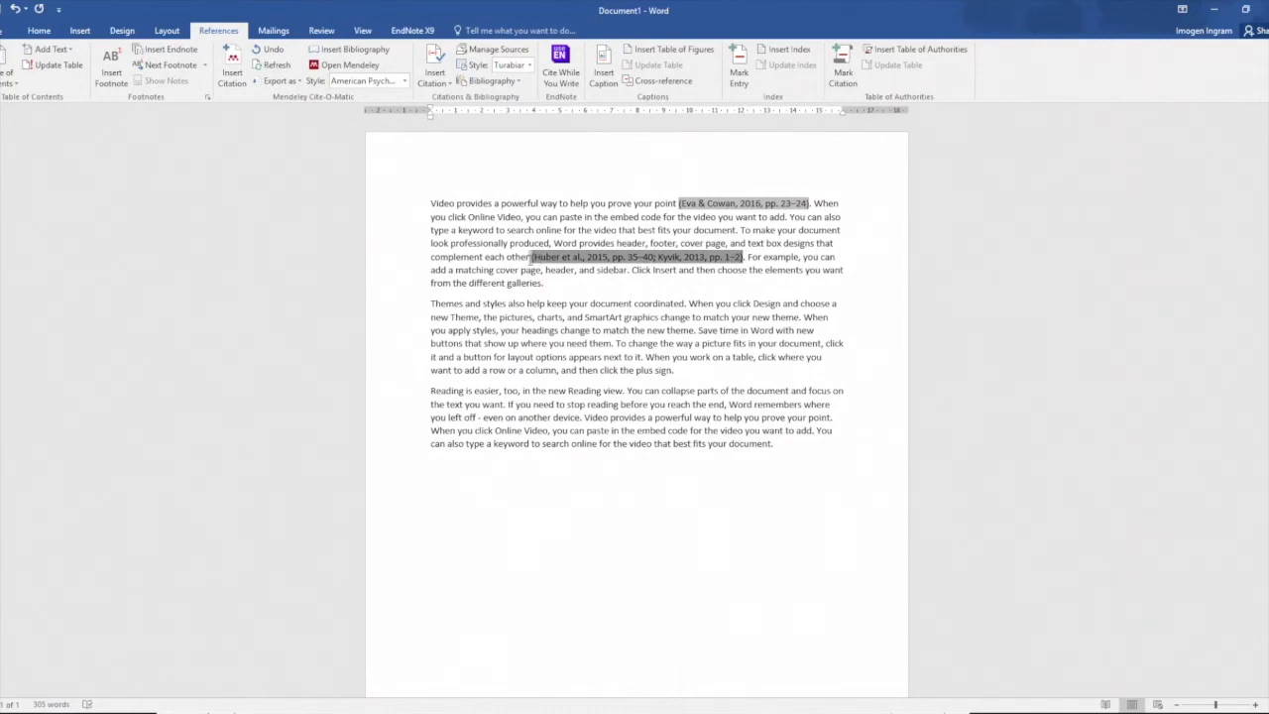
key("Delete")
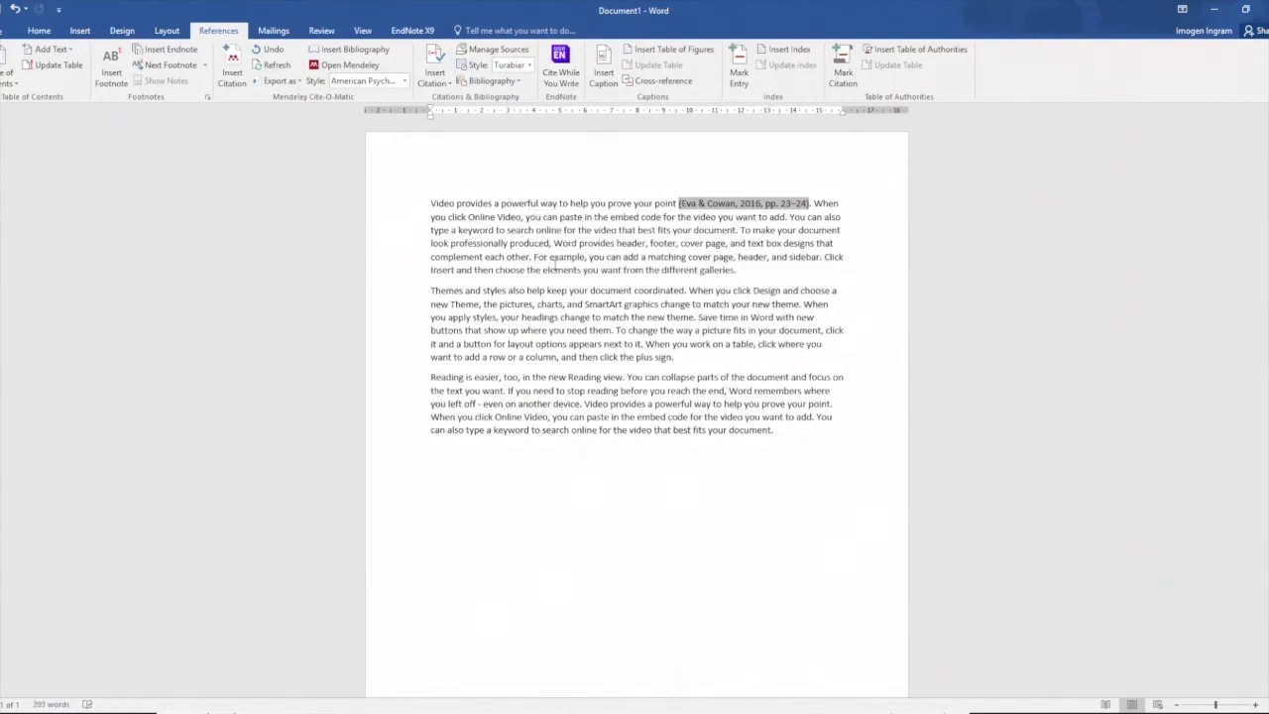
left_click_drag(809, 204, 680, 203)
key("Delete")
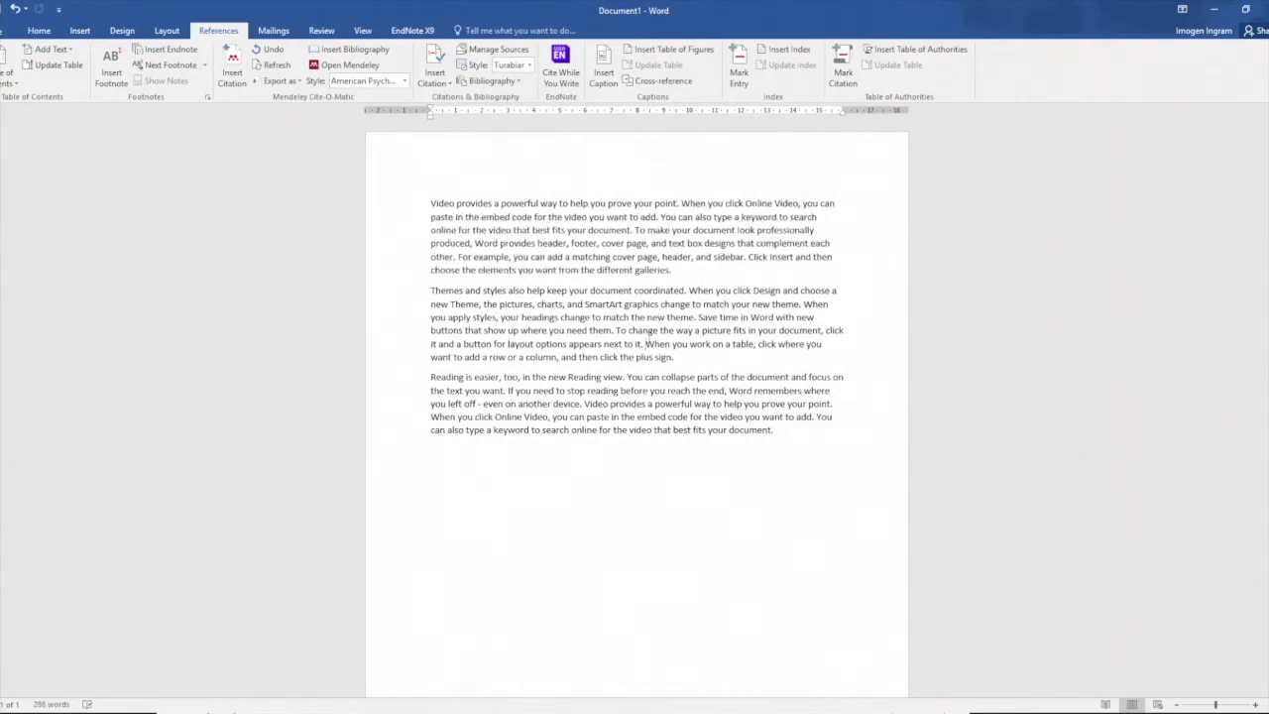
Set the Mendeley citation style to Chicago Manual of Style 17th edition (full note).
left_click(405, 80)
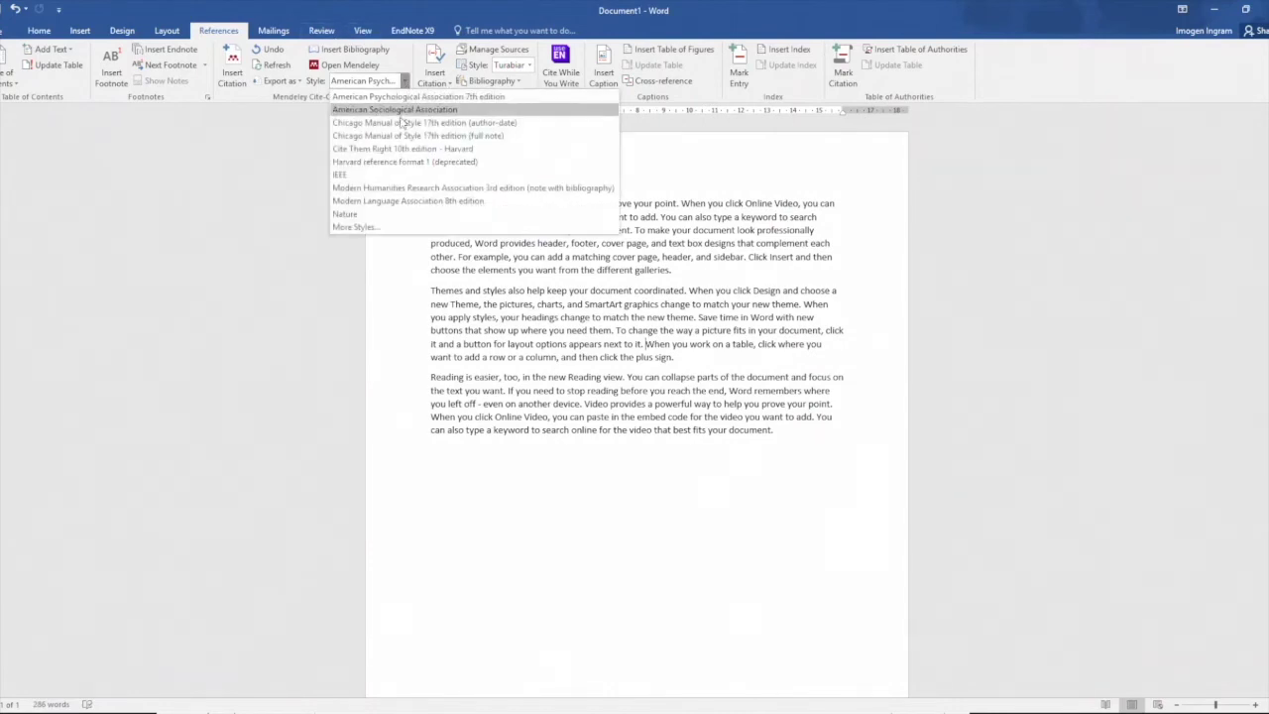
left_click(399, 122)
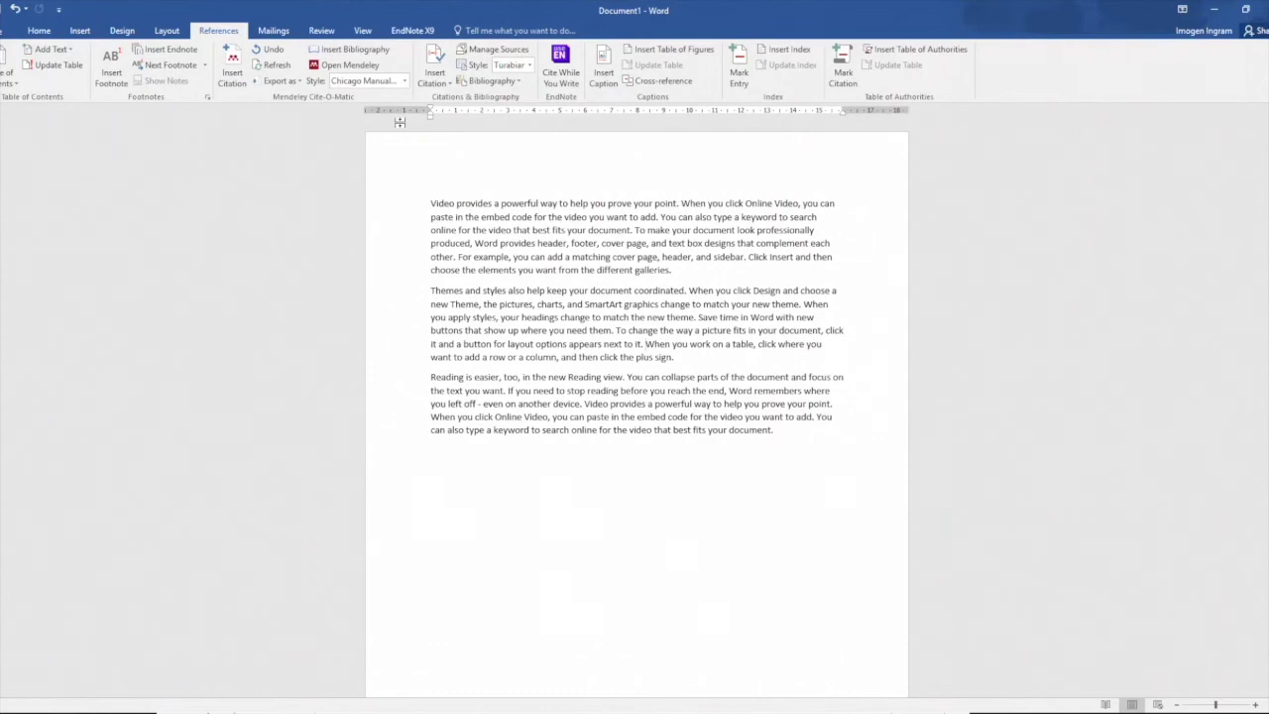
left_click(404, 81)
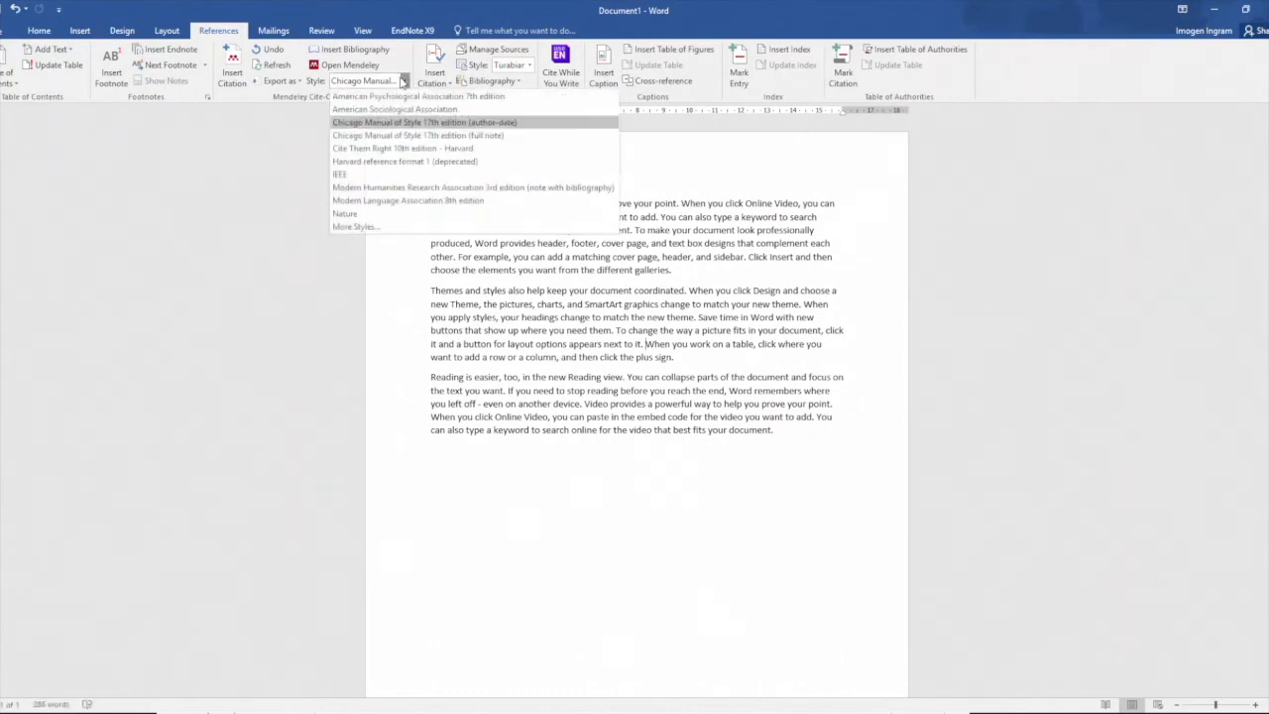
left_click(402, 135)
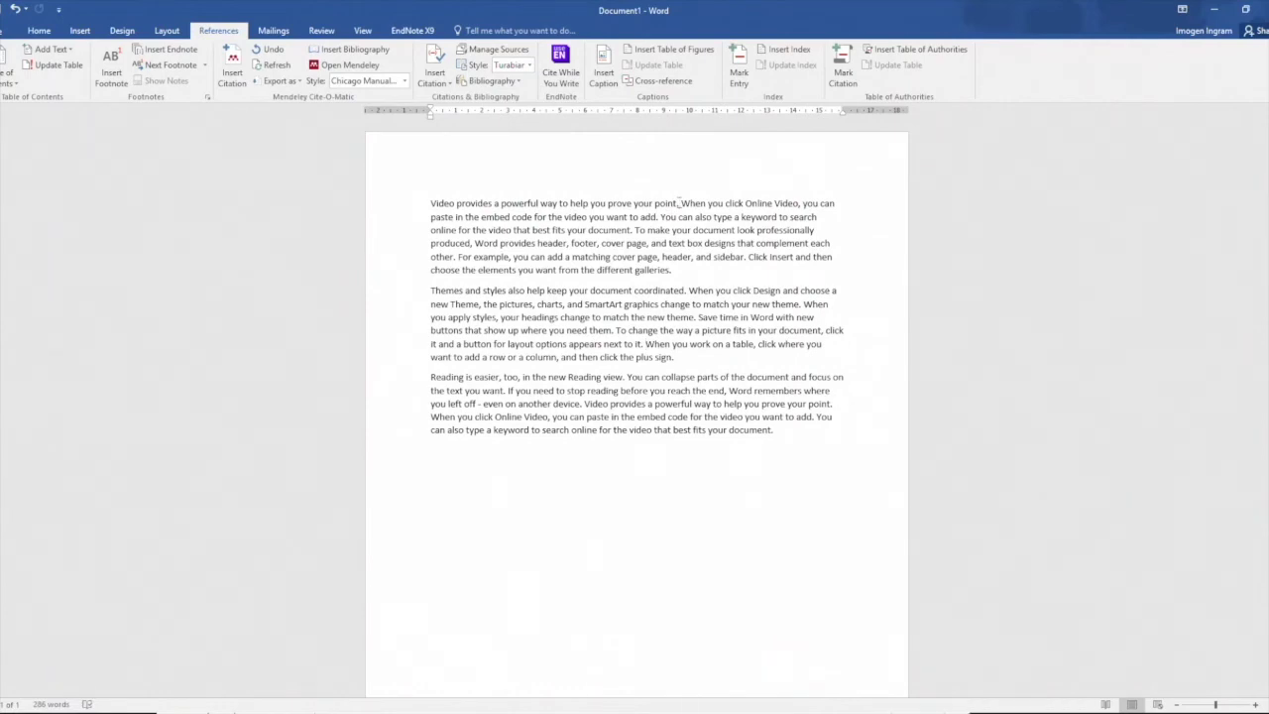
Insert a Mendeley footnote citation of "A governance analysis of Ningaloo and Shark Bay Marine Parks" after the first sentence and check the footnote text.
left_click(227, 79)
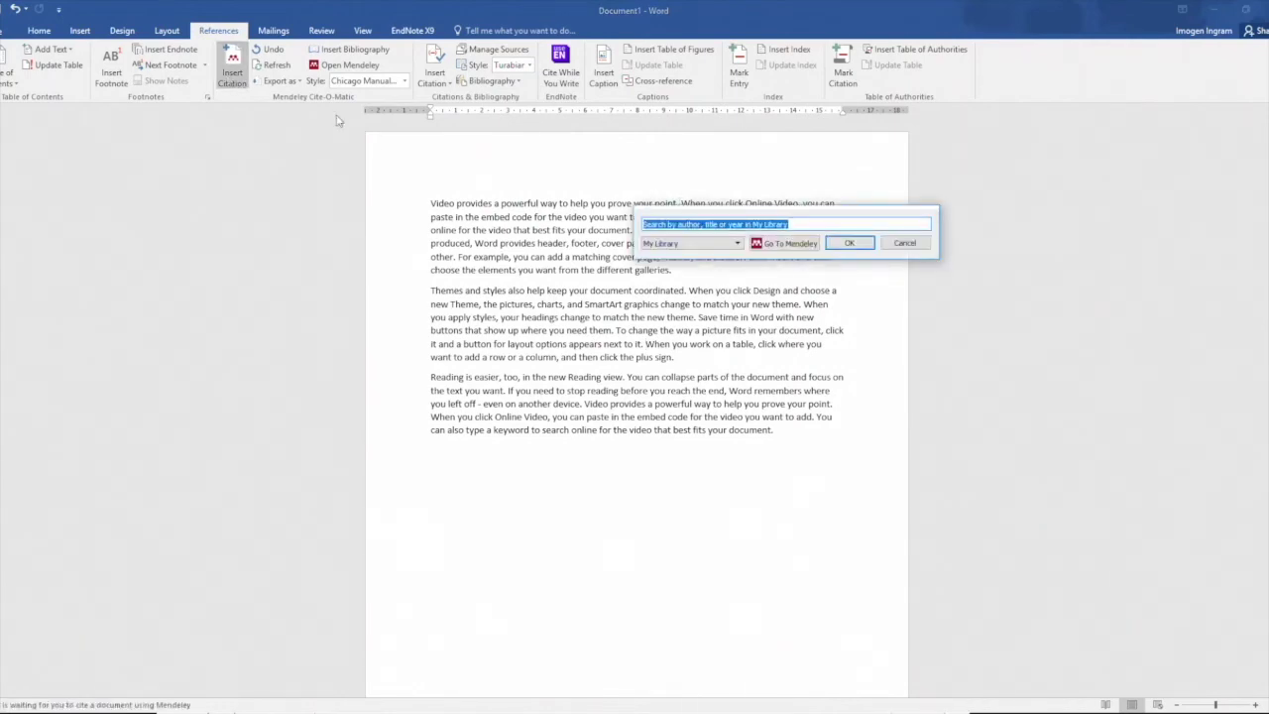
left_click(762, 246)
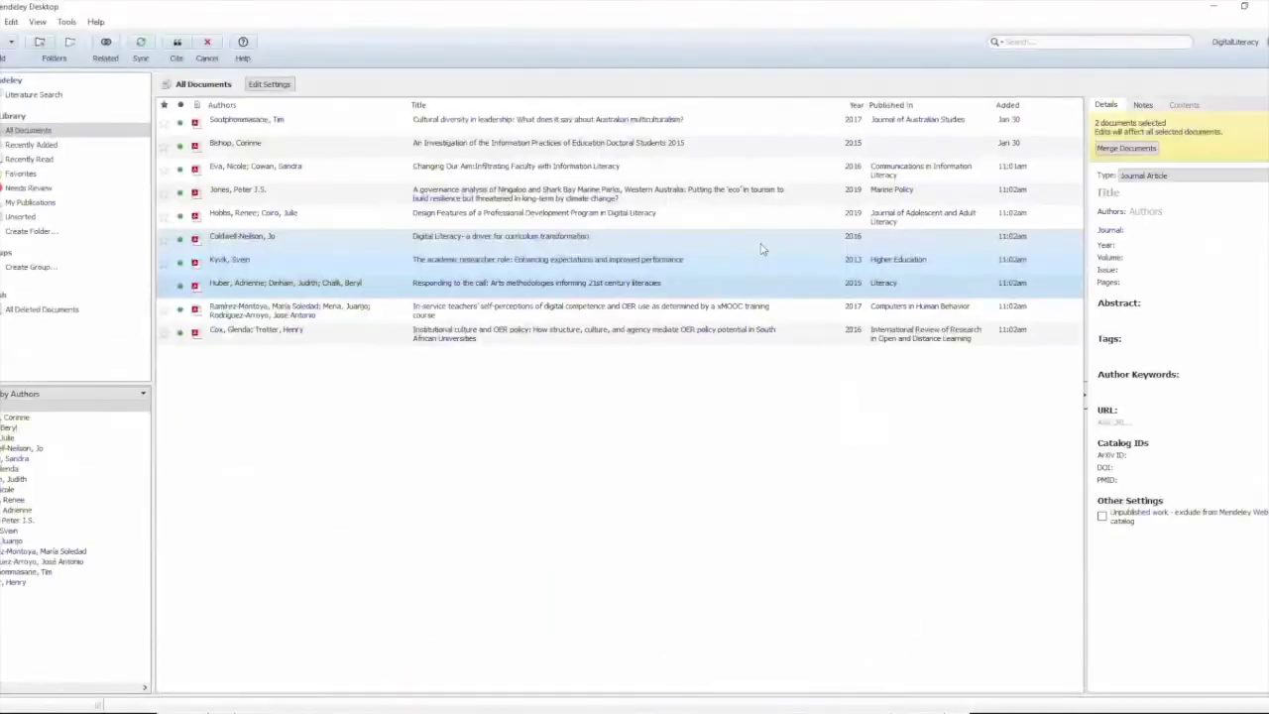
left_click(648, 198)
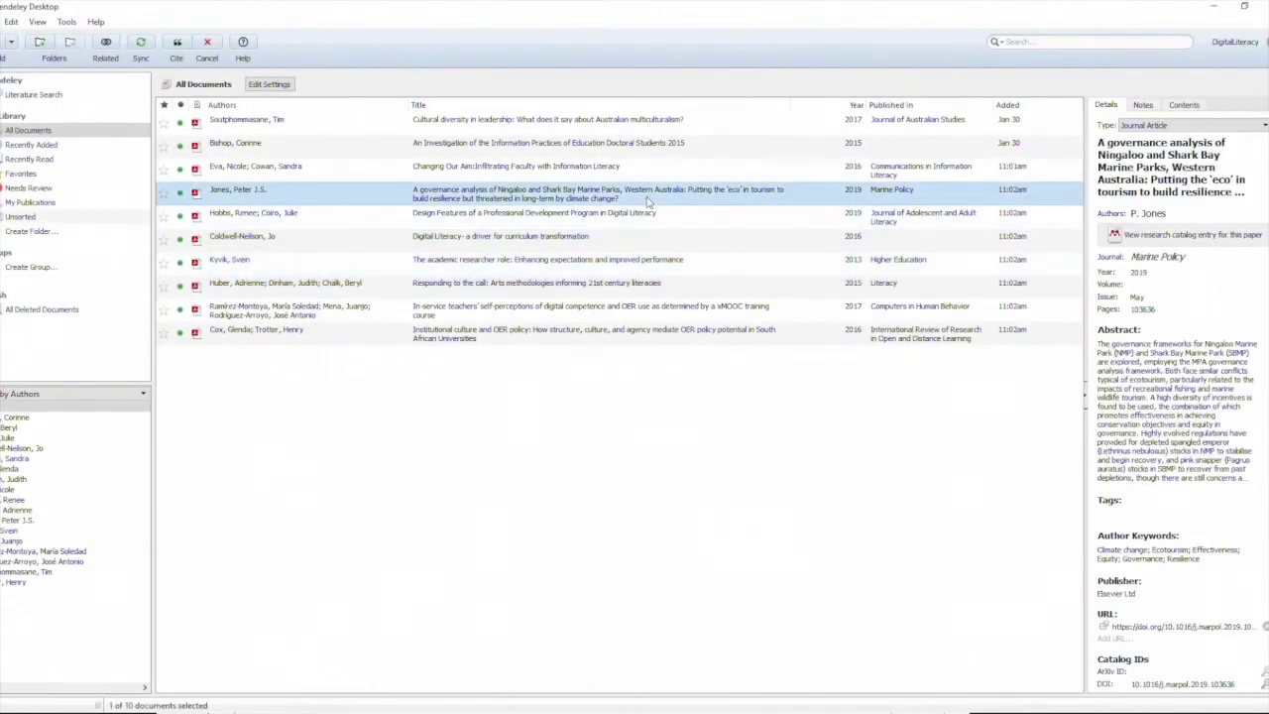
left_click(183, 50)
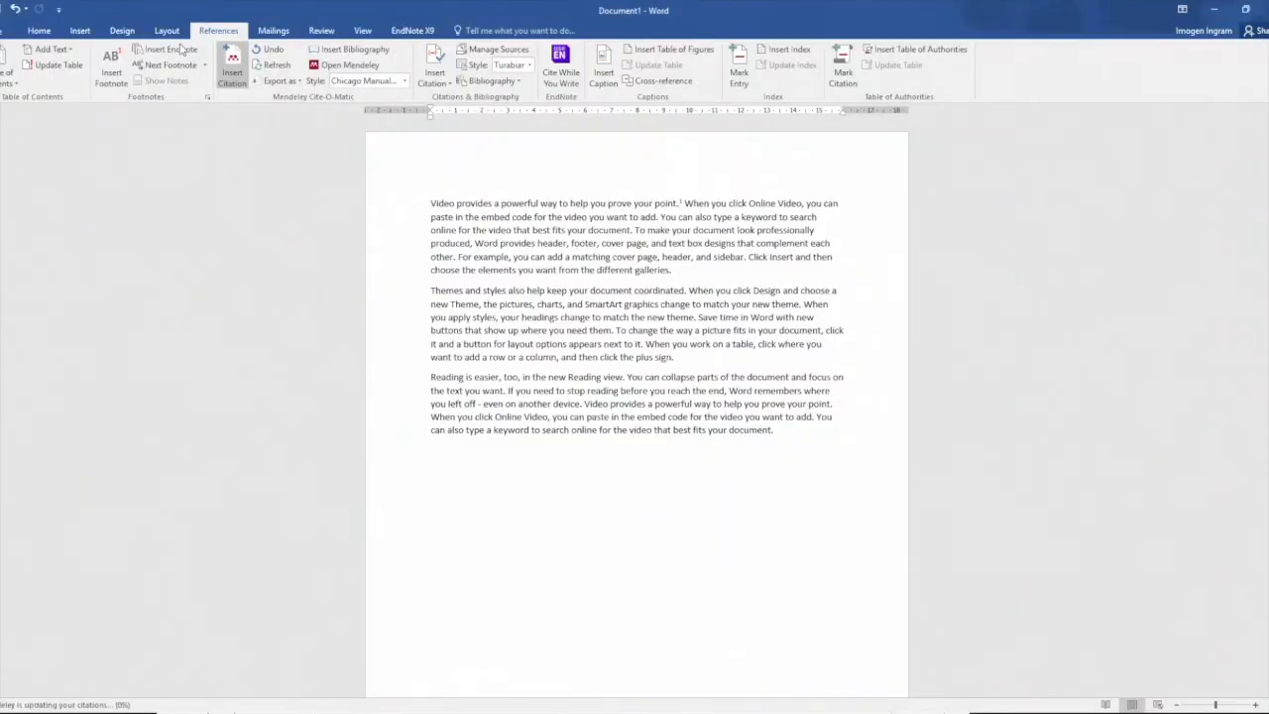
double_click(681, 202)
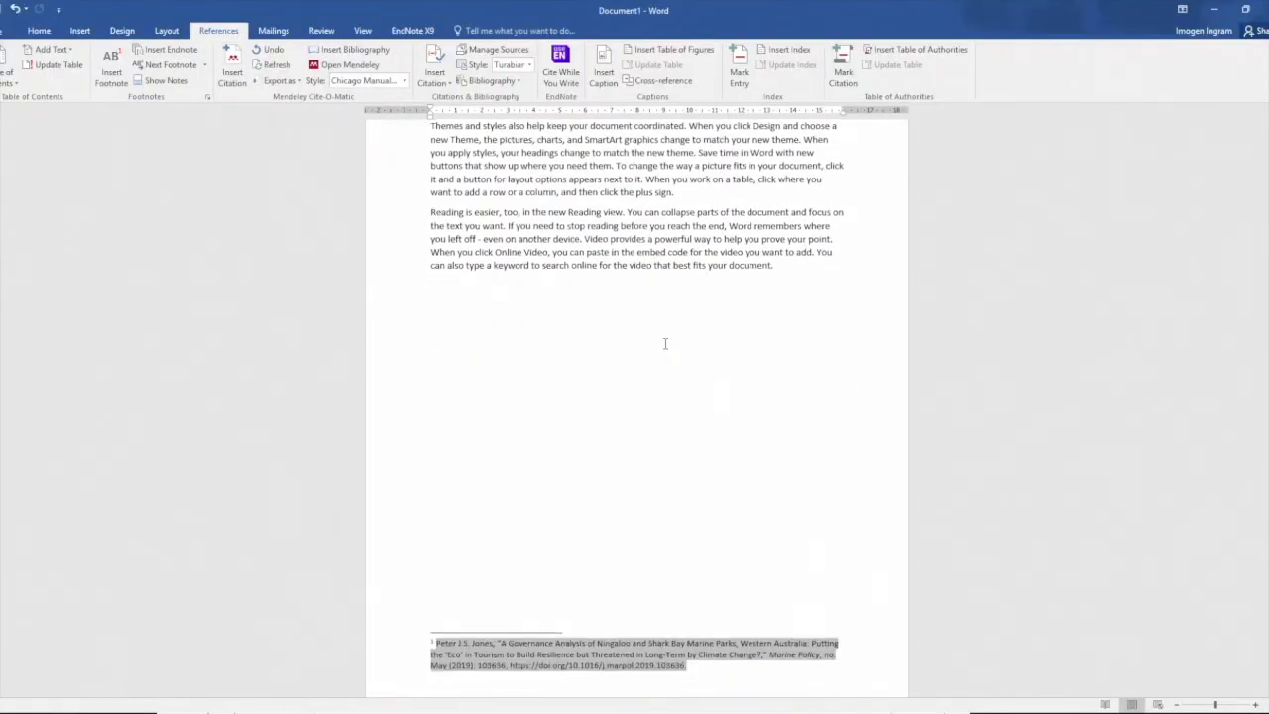
scroll(666, 343, "down", 1)
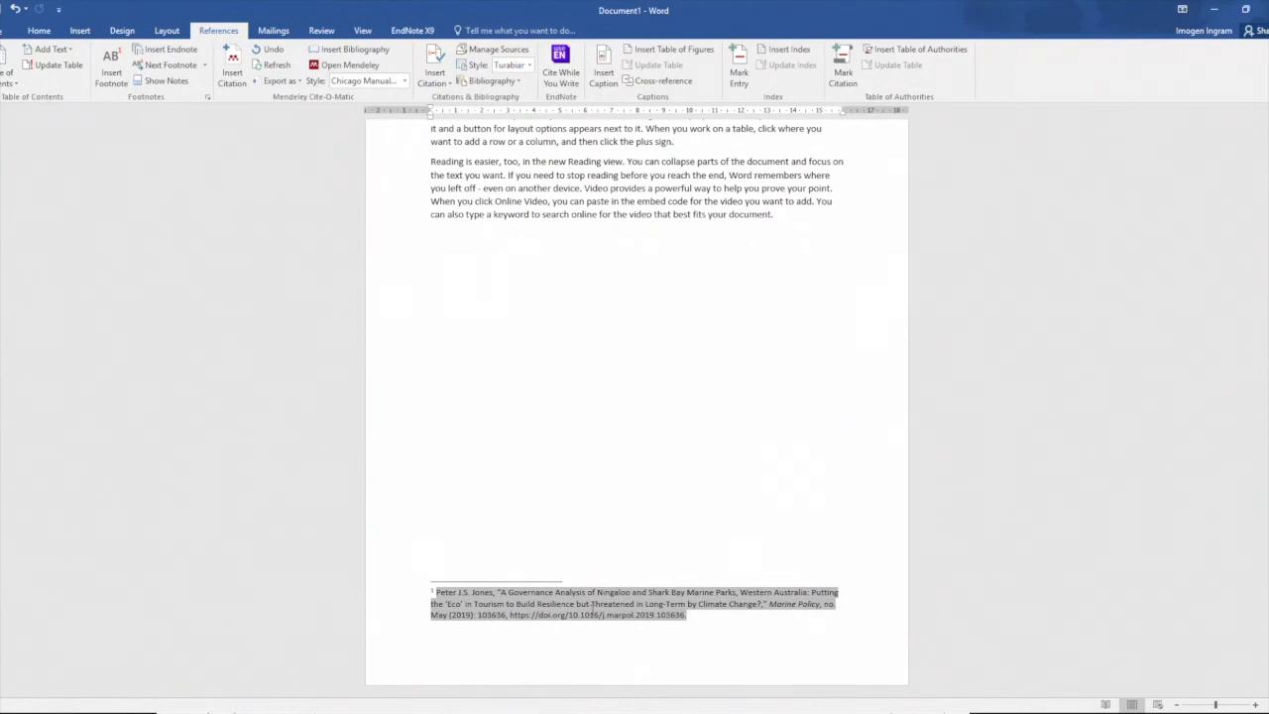
scroll(593, 607, "up", 4)
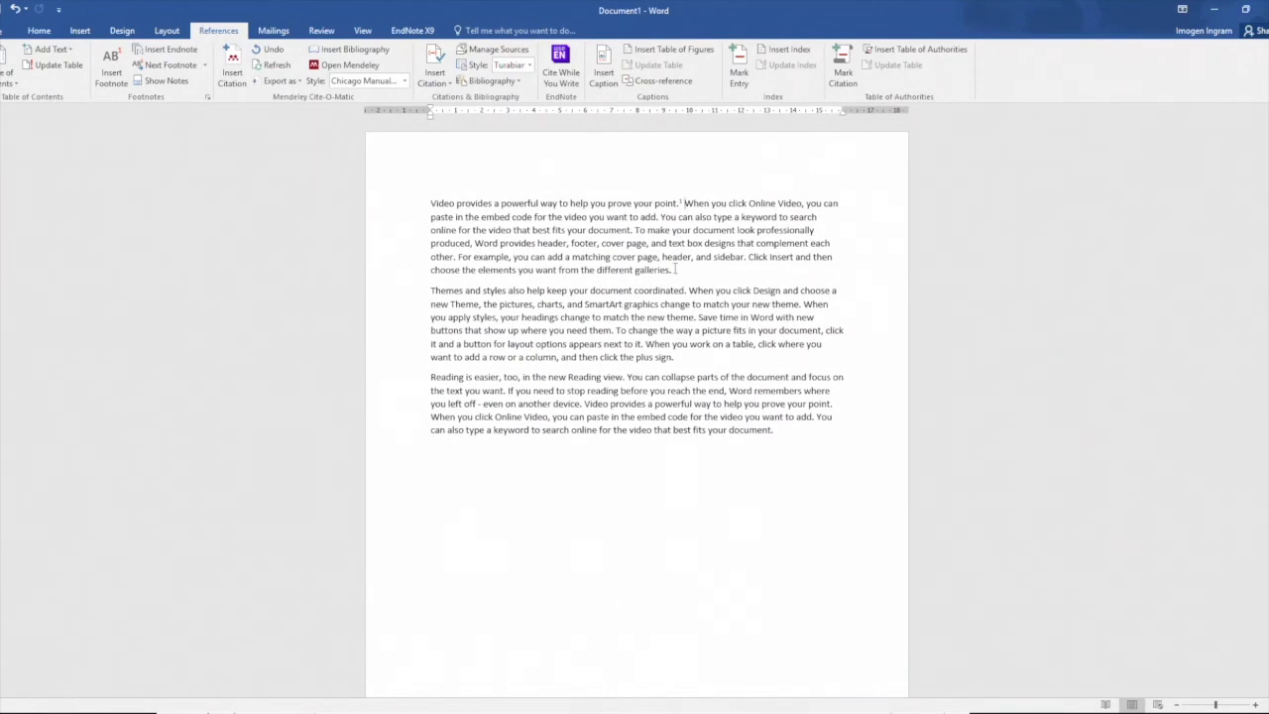
Insert one Mendeley footnote at the first paragraph's end citing both "Responding to the call" and "In-service teachers' self-perceptions of digital competence", and check its text.
left_click(674, 269)
left_click(236, 69)
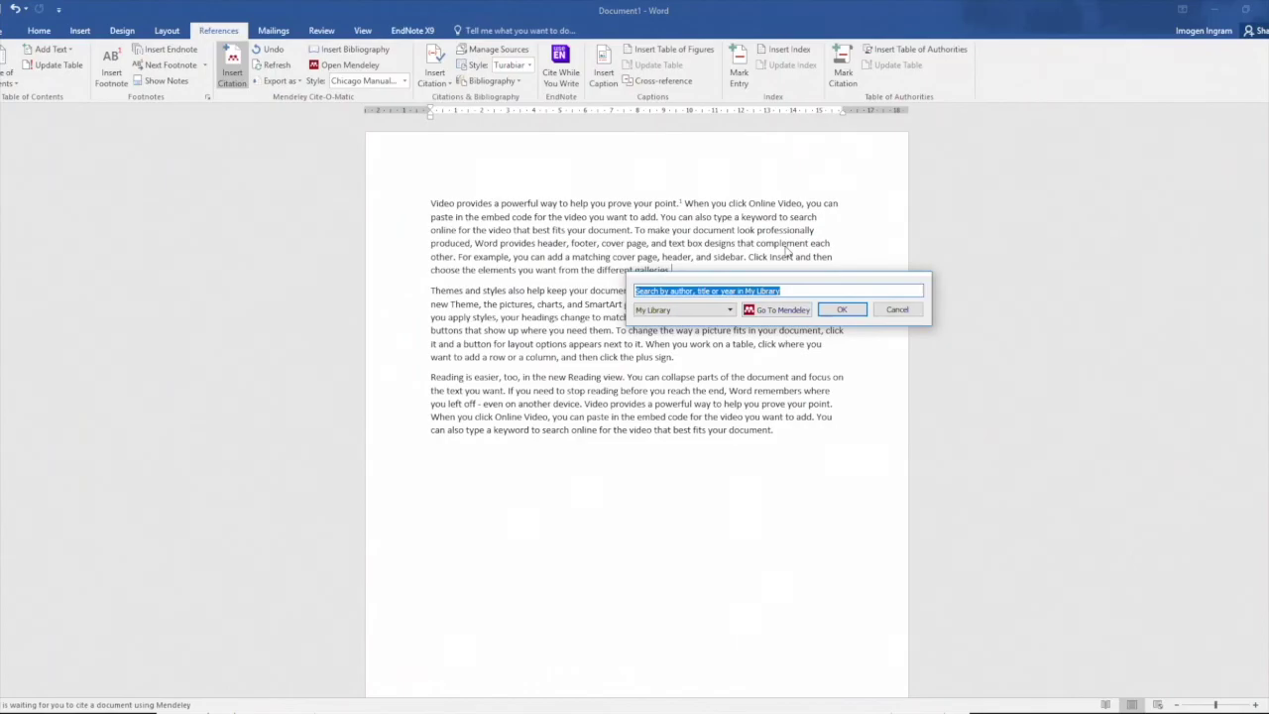
left_click(782, 311)
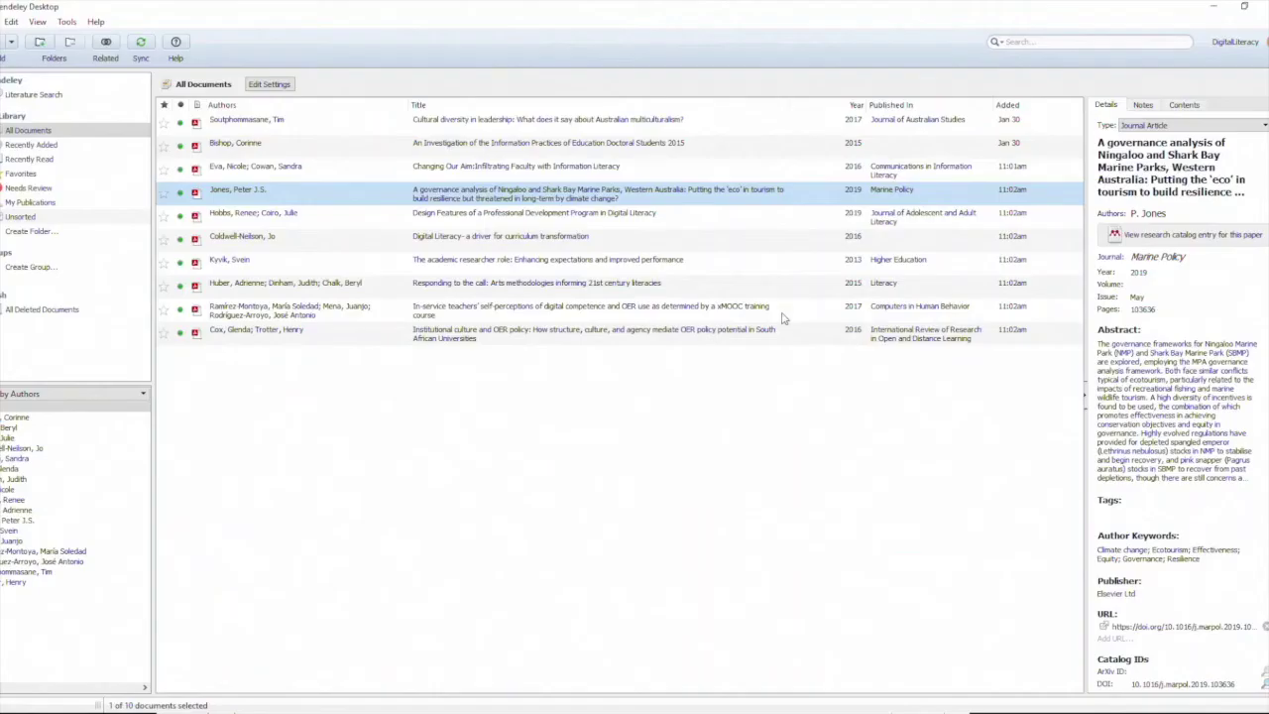
left_click(562, 285)
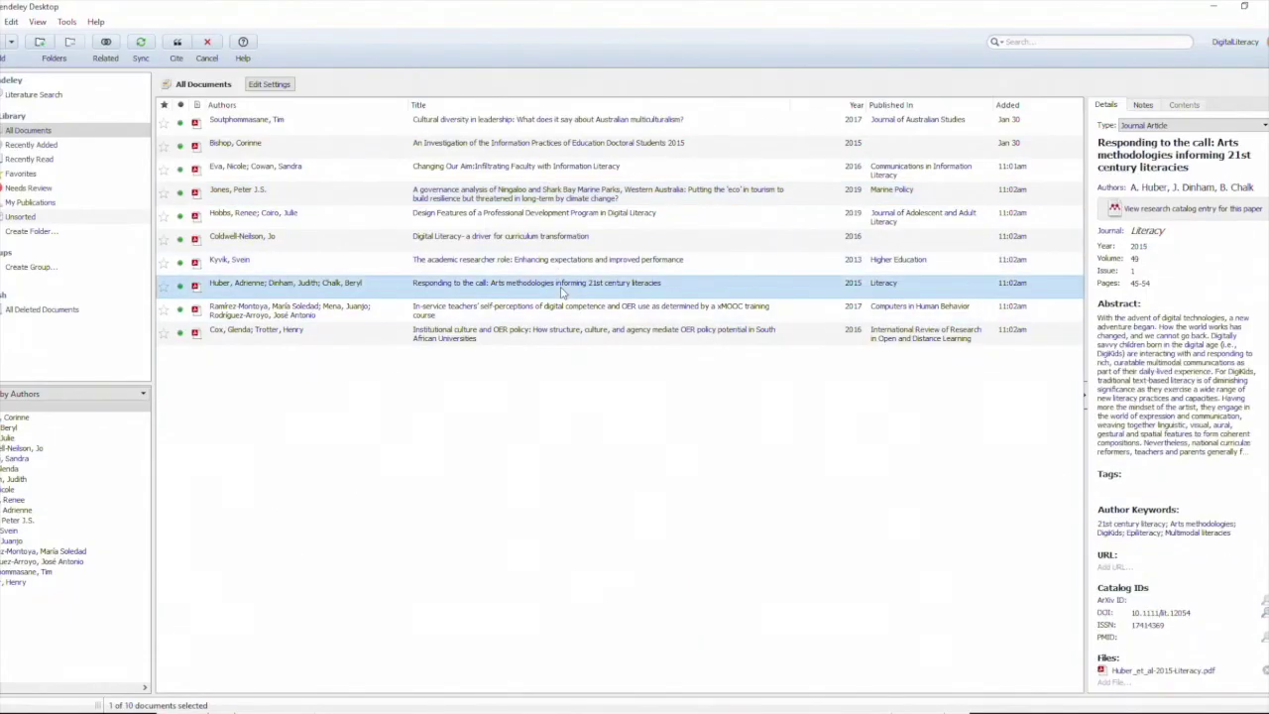
left_click(562, 308, "ctrl")
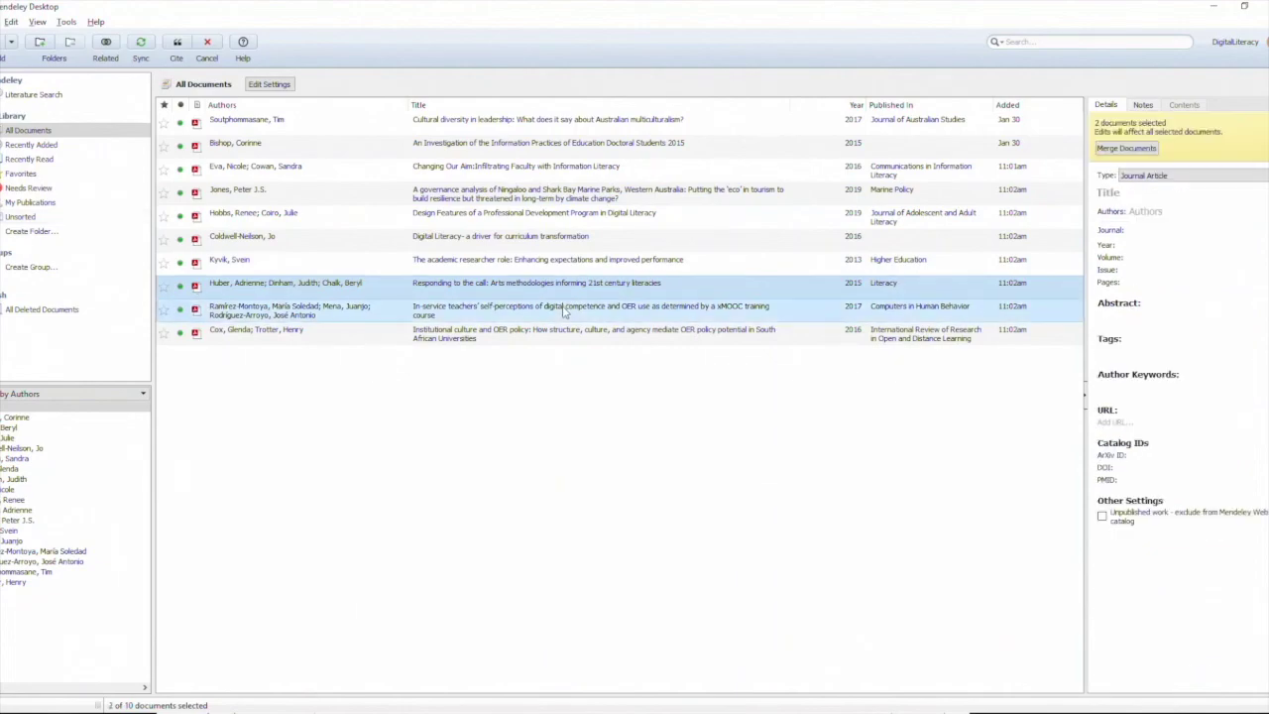
left_click(178, 41)
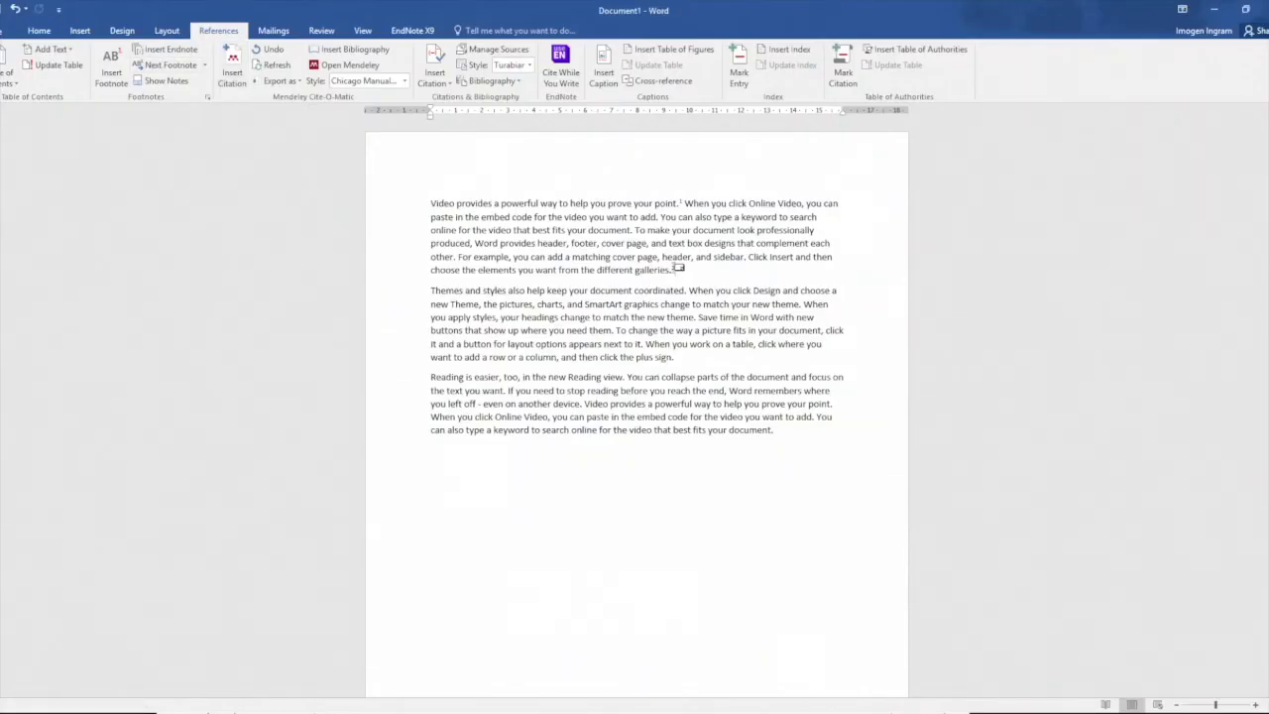
scroll(713, 353, "down", 4)
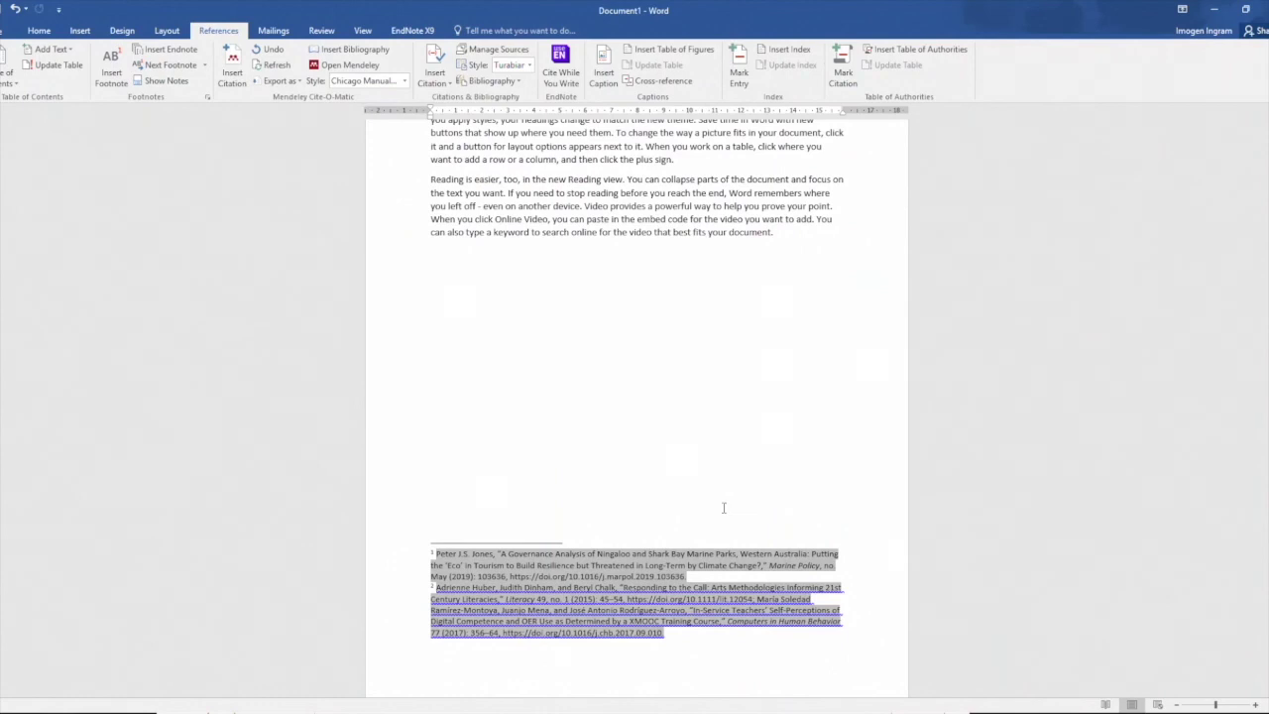
Add a "Bibliography" heading below the last paragraph, insert the Mendeley bibliography under it and review the page.
left_click(790, 232)
key("Return")
key("Return")
type("Bibliography")
key("Return")
left_click(340, 52)
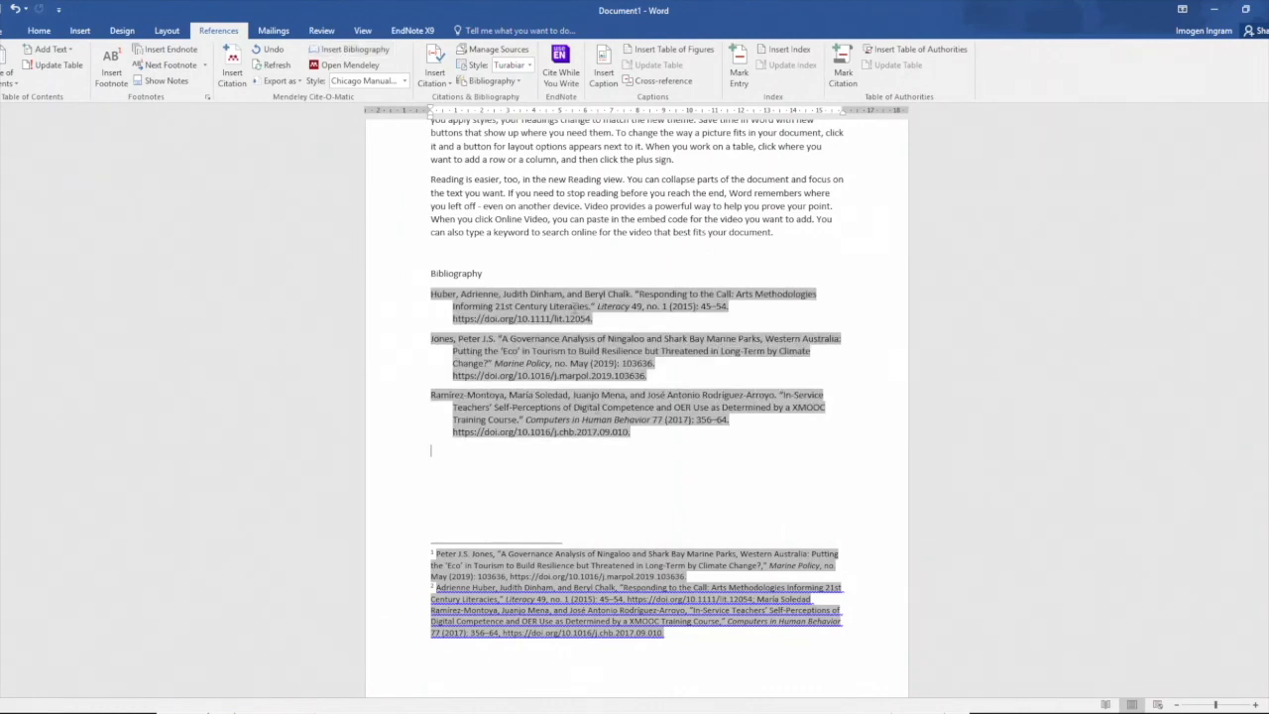
scroll(879, 336, "up", 4)
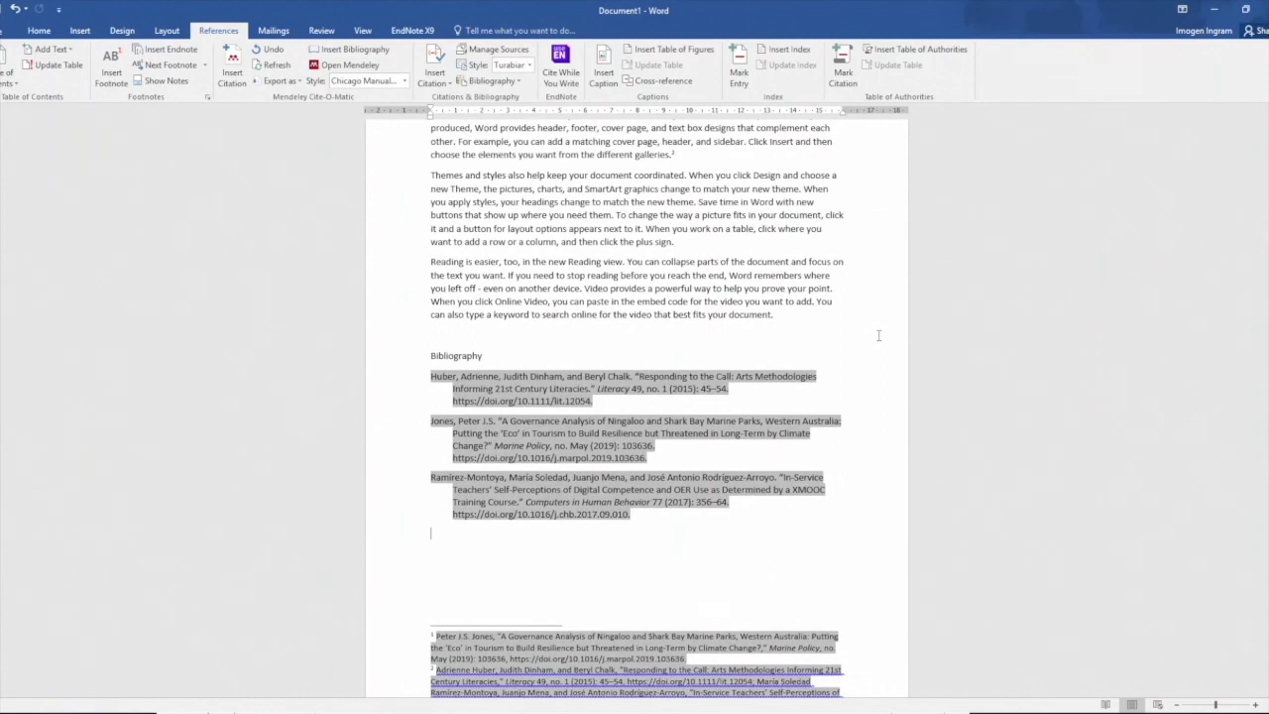
scroll(878, 336, "up", 1)
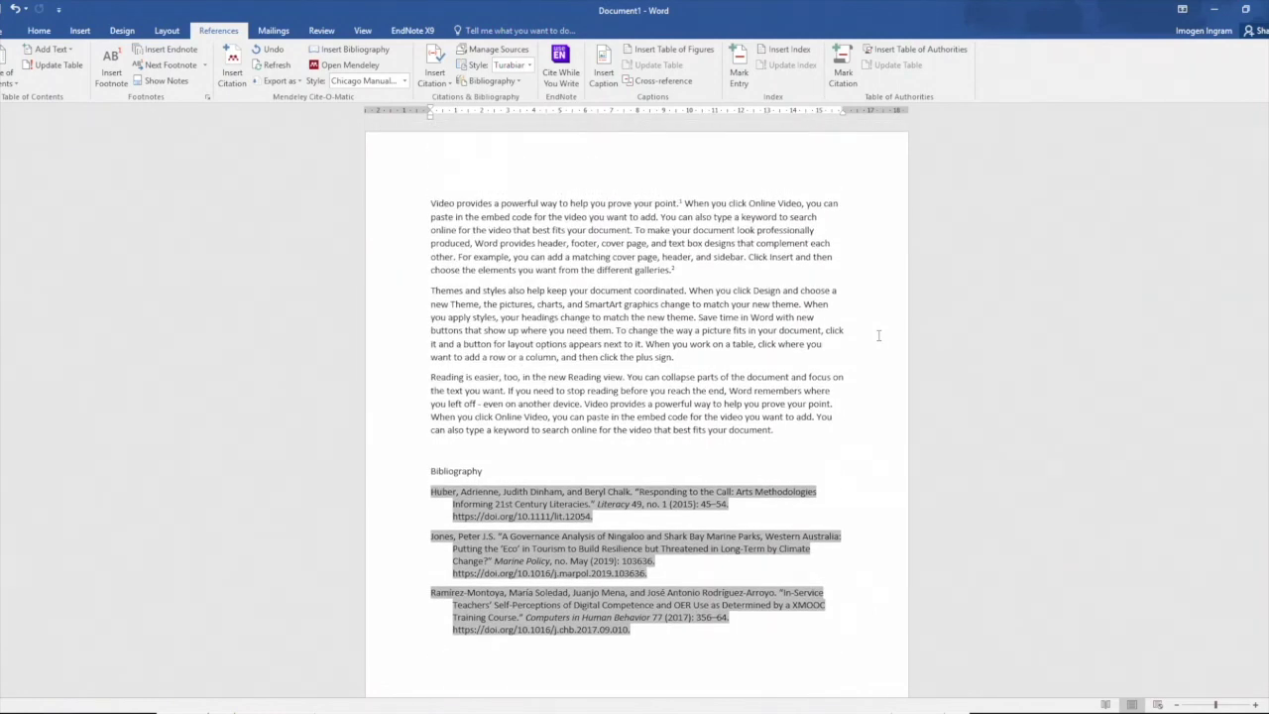